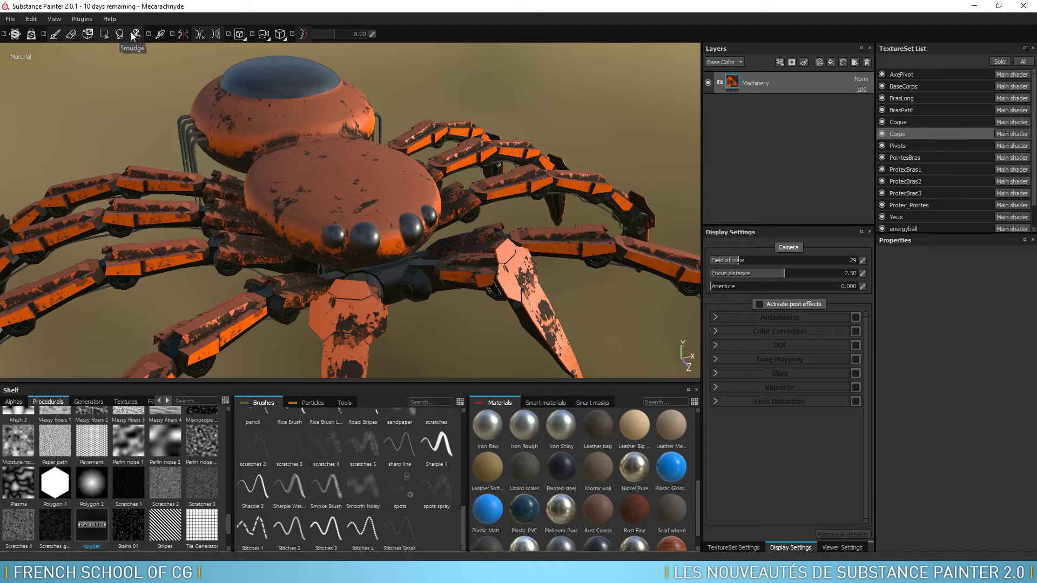
# Add a Plastic Glossy Pure fill layer above Machinery and hide it with a black mask.
pyautogui.moveTo(396, 67)
pyautogui.keyDown('alt'); pyautogui.mouseDown()
pyautogui.moveTo(412, 88)
pyautogui.moveTo(435, 93)
pyautogui.moveTo(431, 81)
pyautogui.moveTo(494, 125)
pyautogui.mouseUp(); pyautogui.keyUp('alt')
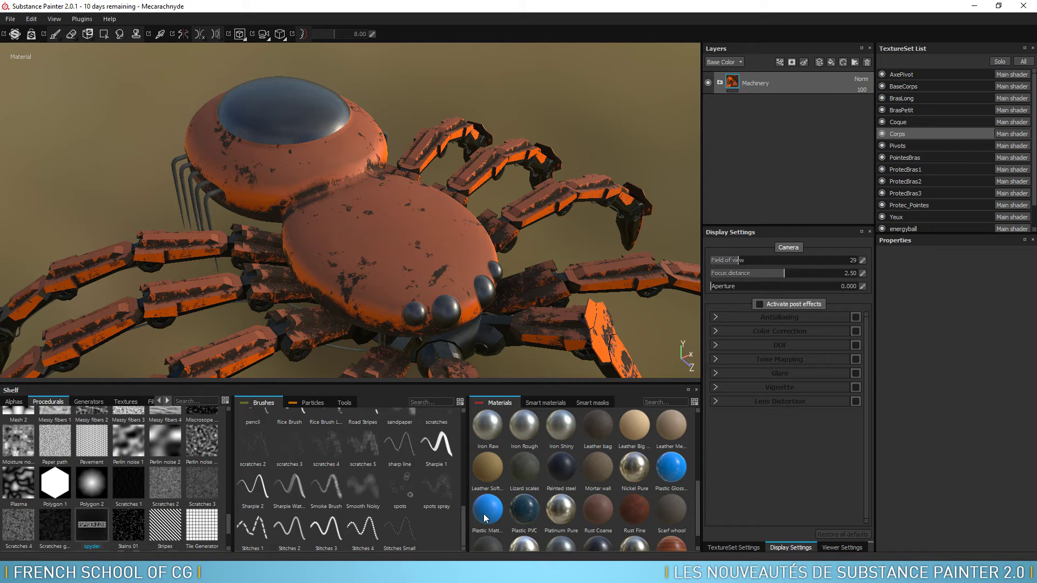
pyautogui.moveTo(670, 473); pyautogui.dragTo(788, 78)
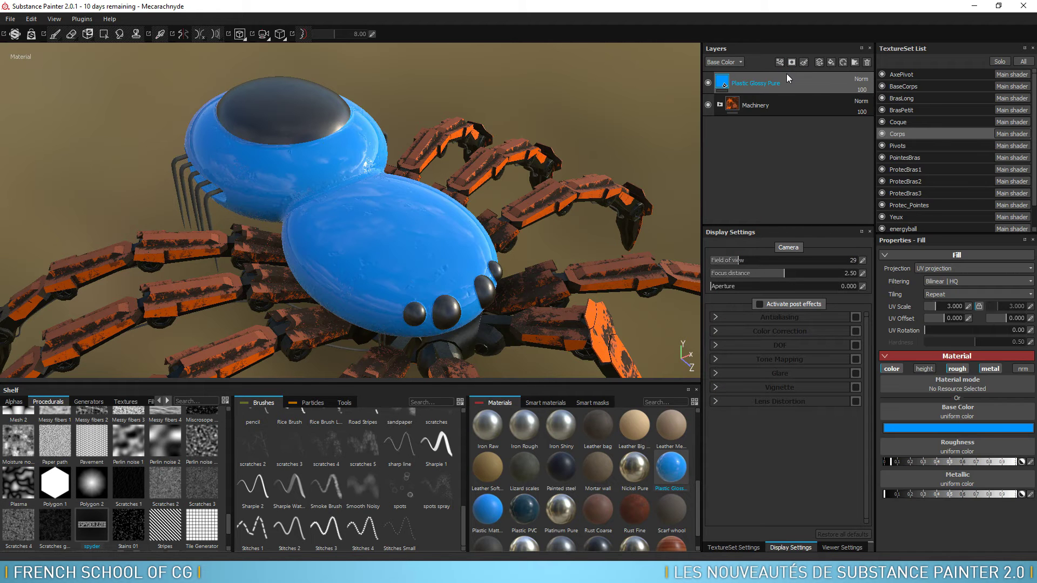
pyautogui.scroll(2, 548, 116)
pyautogui.scroll(2, 539, 121)
pyautogui.scroll(1, 409, 197)
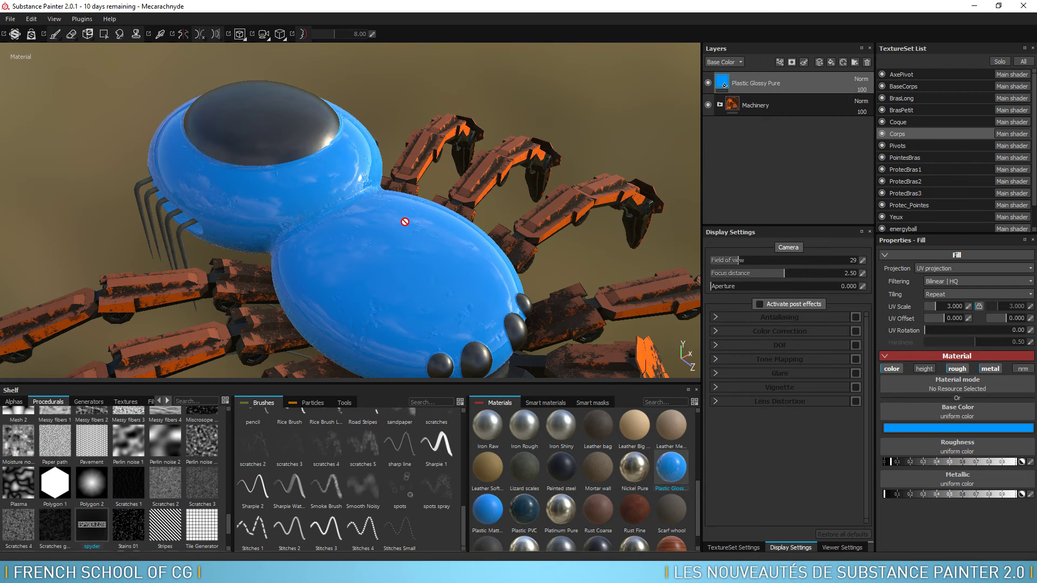
pyautogui.rightClick(751, 83)
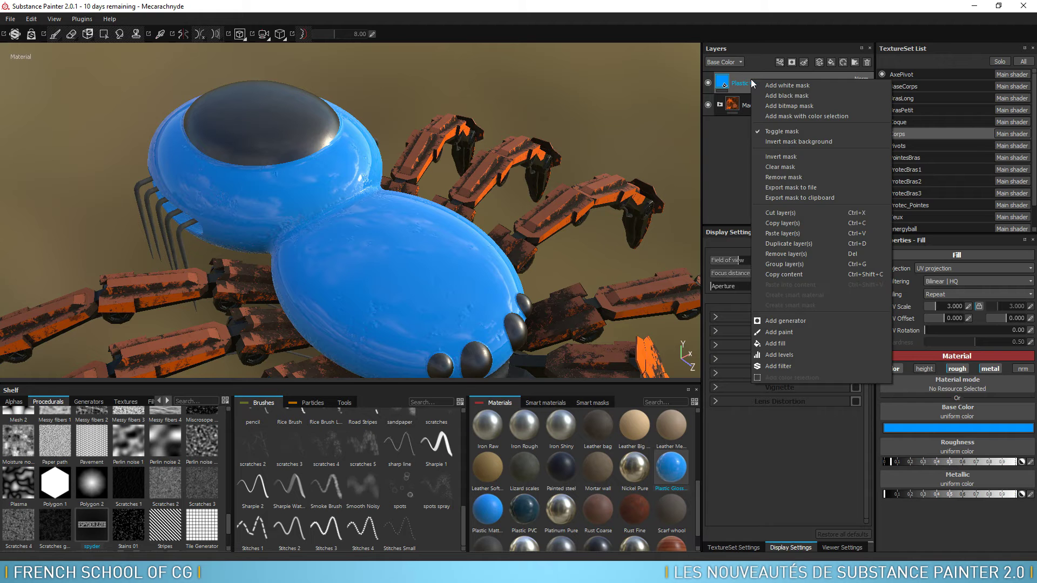
pyautogui.click(774, 96)
pyautogui.moveTo(364, 92)
pyautogui.keyDown('alt'); pyautogui.mouseDown()
pyautogui.moveTo(486, 153)
pyautogui.moveTo(495, 180)
pyautogui.mouseUp(); pyautogui.keyUp('alt')
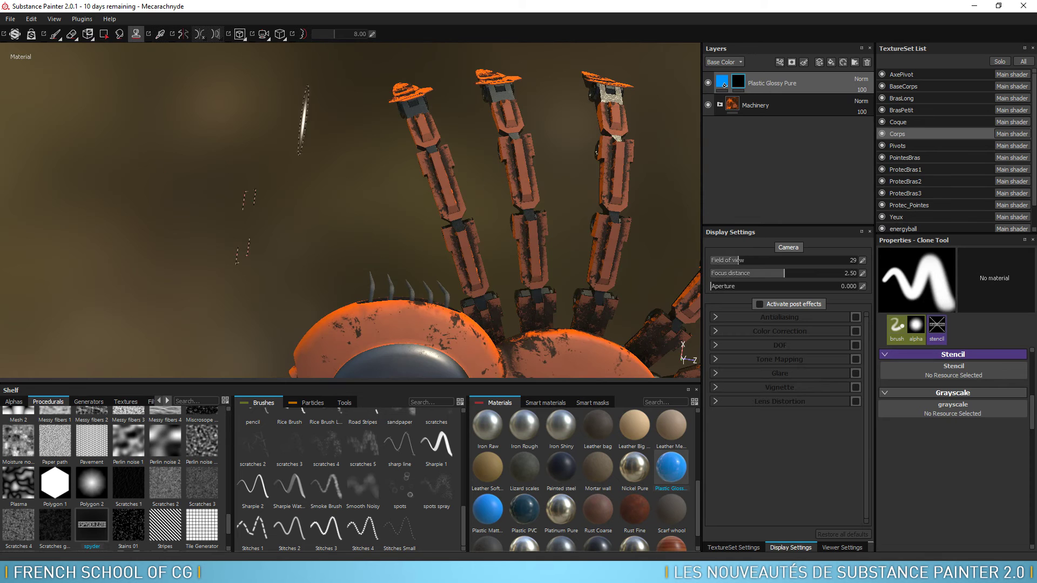
# Pick the Paint tool, turn on orthographic view, and frame the spider body from above.
pyautogui.click(55, 34)
pyautogui.moveTo(688, 250)
pyautogui.keyDown('alt'); pyautogui.mouseDown()
pyautogui.moveTo(643, 231)
pyautogui.moveTo(637, 216)
pyautogui.moveTo(626, 254)
pyautogui.mouseUp(); pyautogui.keyUp('alt')
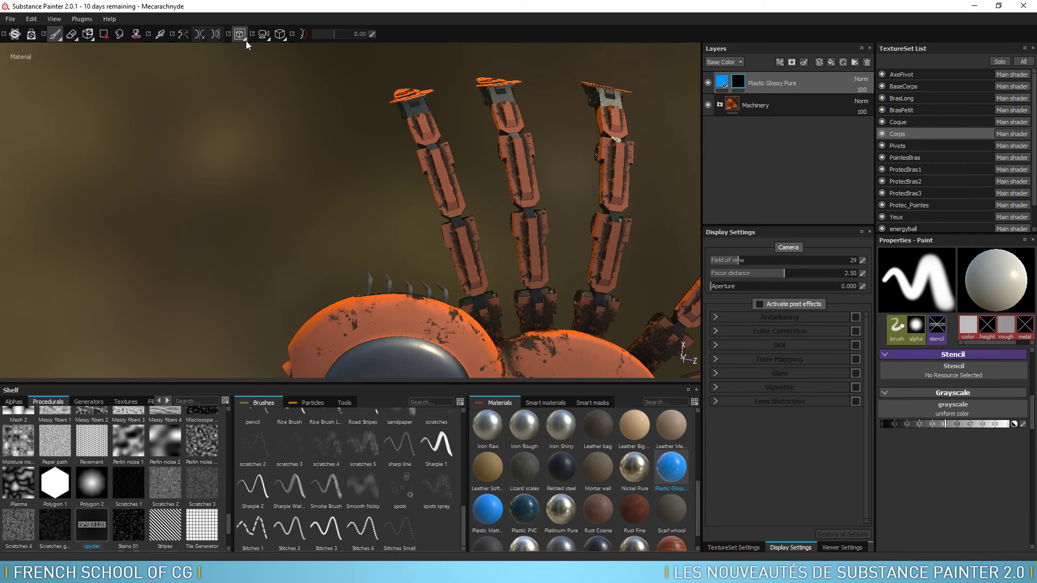
pyautogui.click(278, 35)
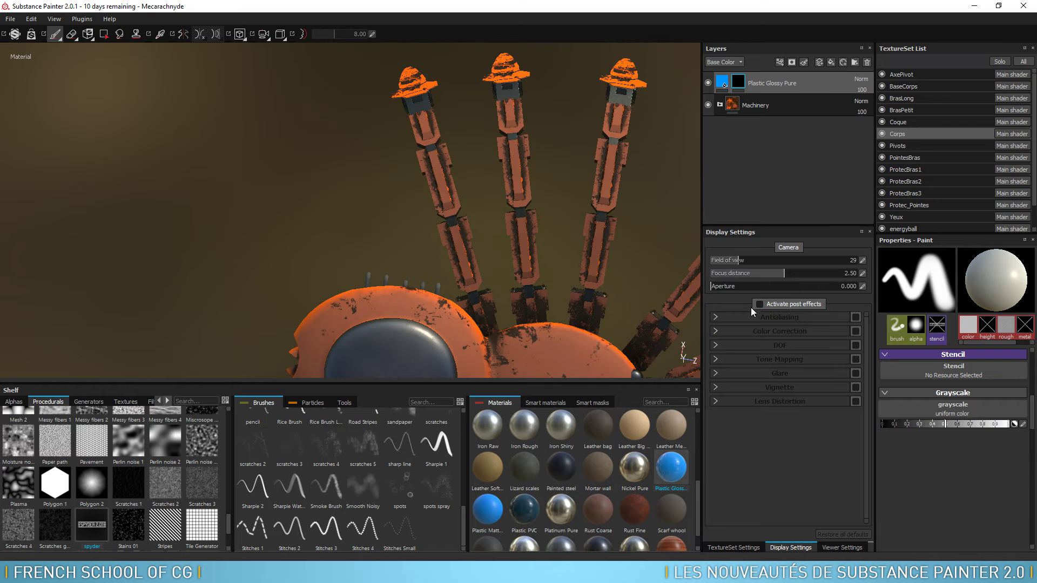
pyautogui.moveTo(637, 254)
pyautogui.keyDown('alt'); pyautogui.mouseDown()
pyautogui.moveTo(527, 102)
pyautogui.moveTo(622, 229)
pyautogui.moveTo(631, 224)
pyautogui.moveTo(586, 215)
pyautogui.moveTo(572, 199)
pyautogui.mouseUp(); pyautogui.keyUp('alt')
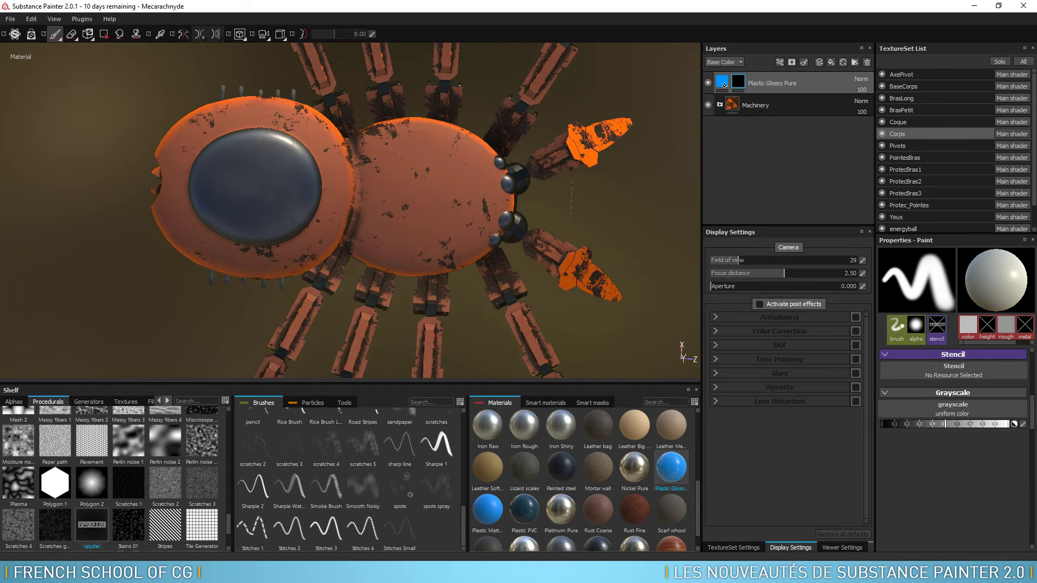
pyautogui.scroll(5, 546, 238)
pyautogui.moveTo(546, 238)
pyautogui.keyDown('alt'); pyautogui.mouseDown(button='middle')
pyautogui.moveTo(547, 64)
pyautogui.moveTo(570, 21)
pyautogui.mouseUp(button='middle'); pyautogui.keyUp('alt')
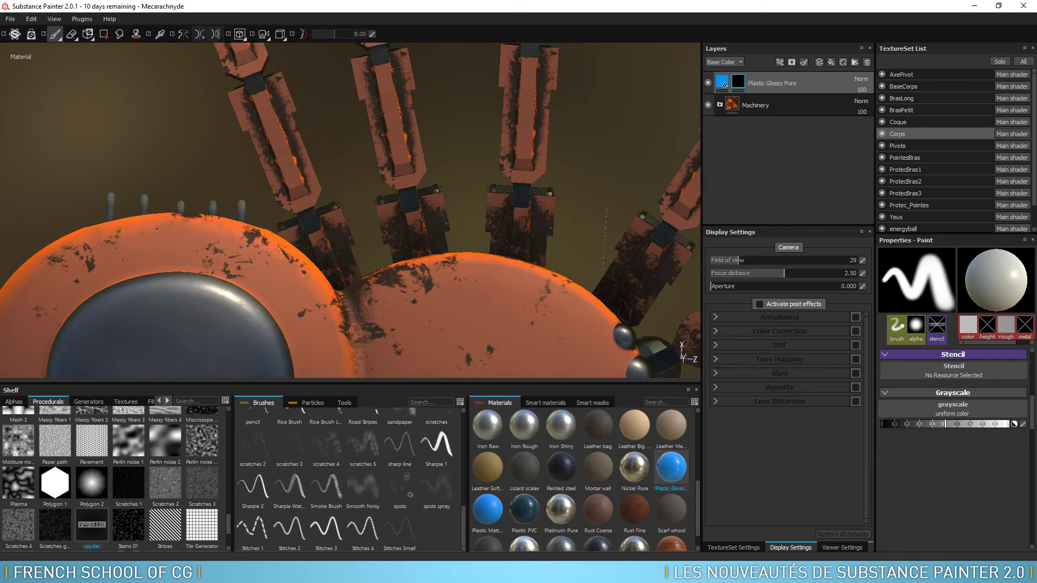
pyautogui.moveTo(570, 20)
pyautogui.keyDown('alt'); pyautogui.mouseDown()
pyautogui.moveTo(665, 222)
pyautogui.moveTo(624, 225)
pyautogui.mouseUp(); pyautogui.keyUp('alt')
pyautogui.hotkey('ctrl', 'alt')
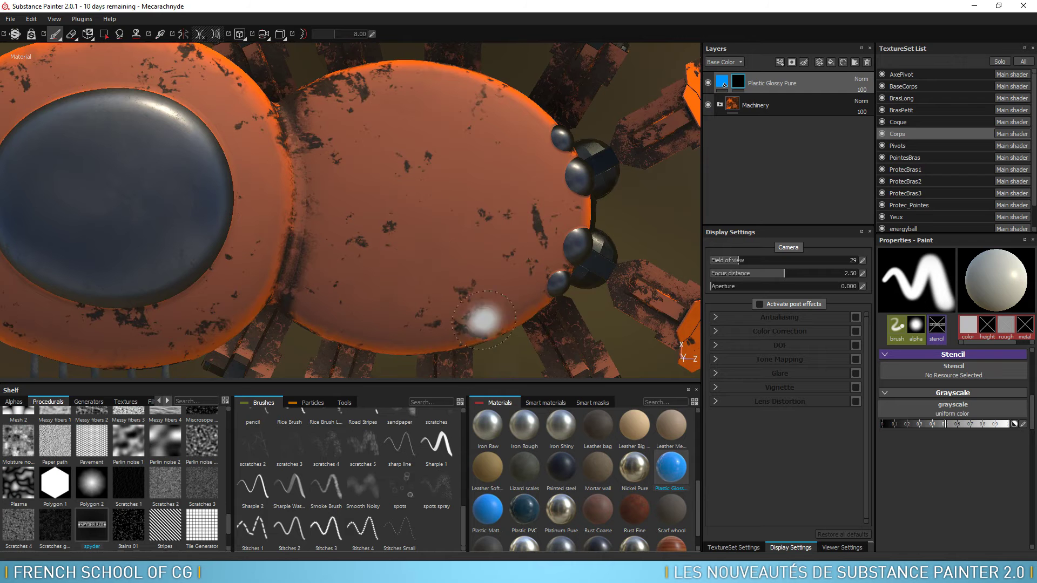
# Import spyder.psd from Explorer into the Alphas shelf and load it as the paint stencil.
pyautogui.click(14, 402)
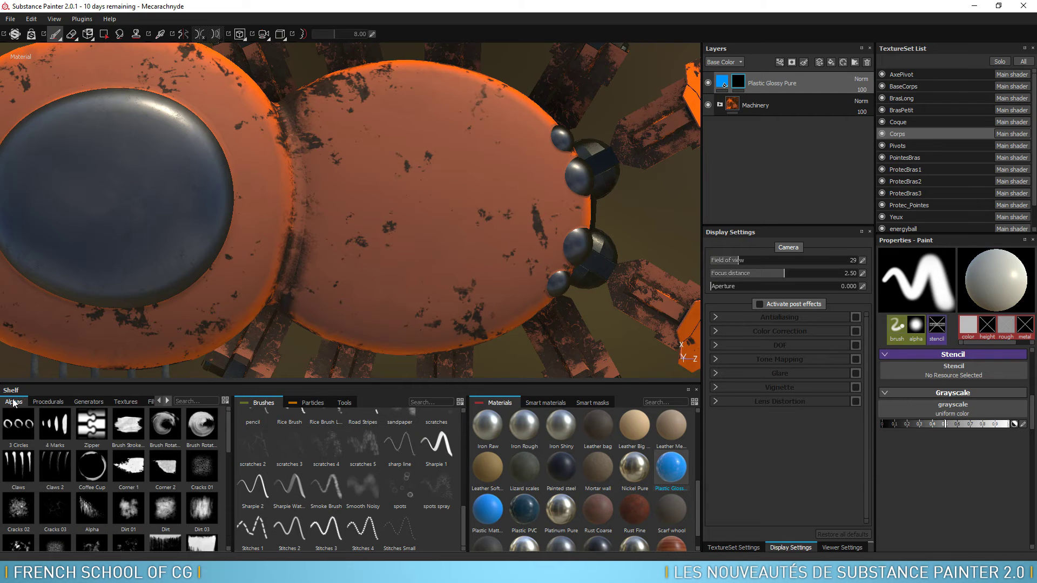
pyautogui.hotkey('alt', 'Tab')
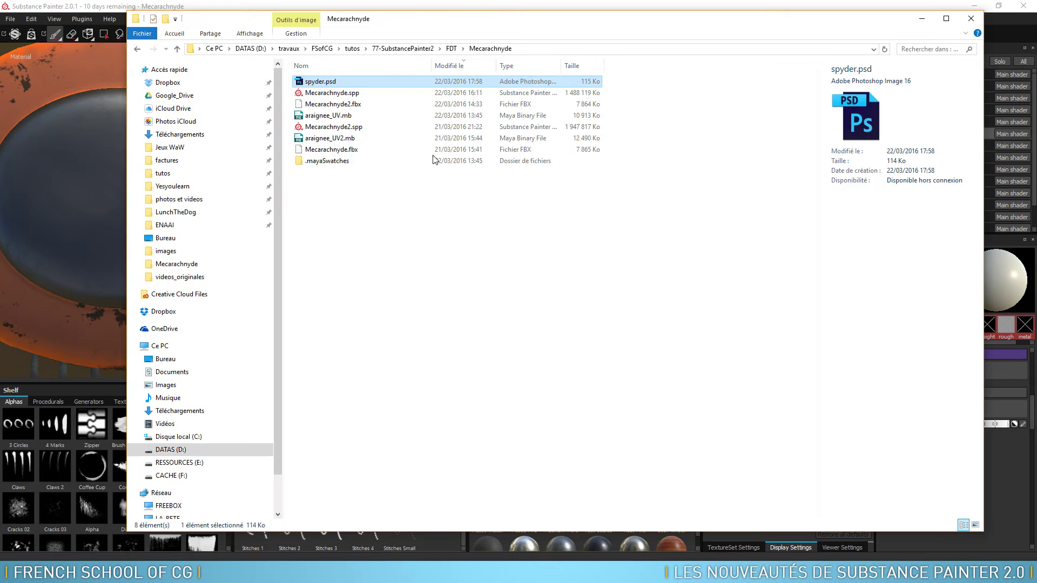
pyautogui.moveTo(347, 86); pyautogui.dragTo(63, 488)
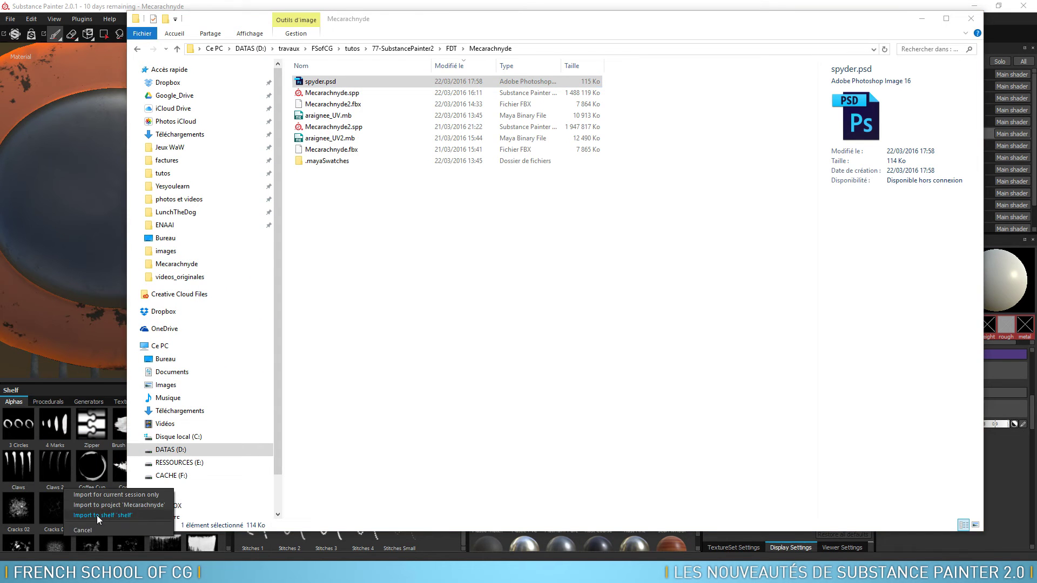
pyautogui.click(970, 19)
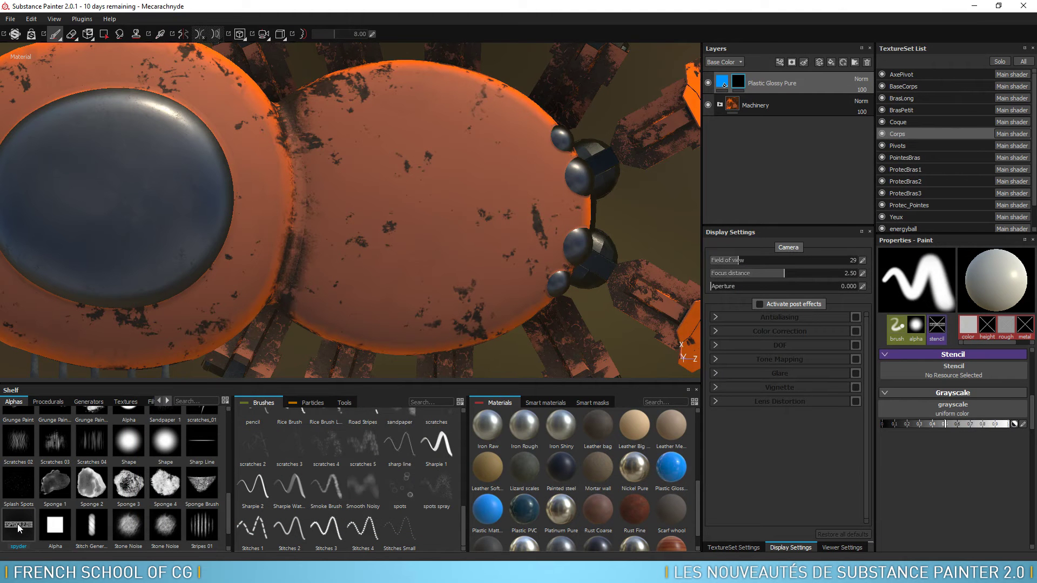
pyautogui.moveTo(18, 527)
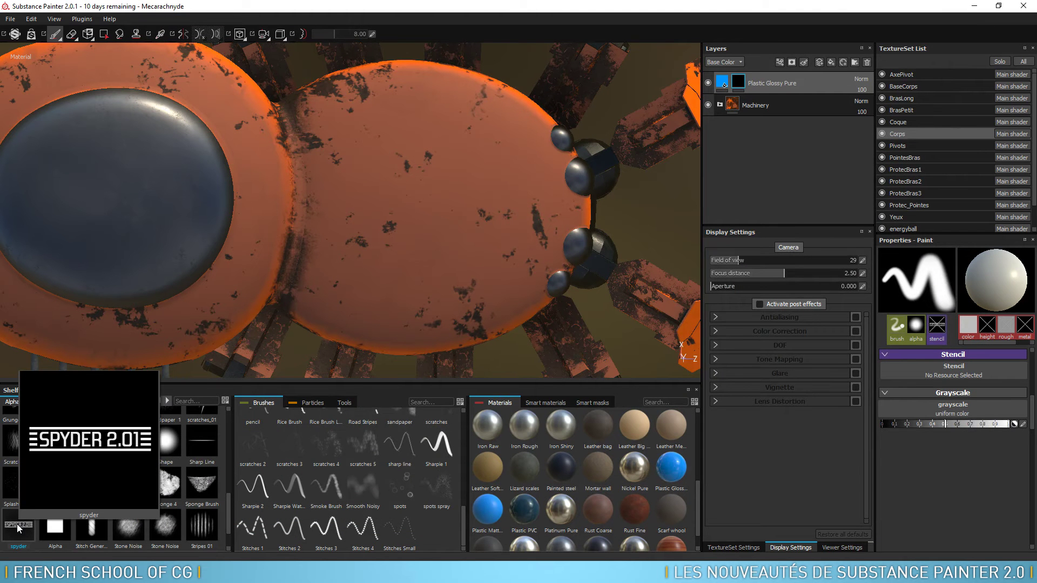
pyautogui.moveTo(19, 528); pyautogui.dragTo(954, 369)
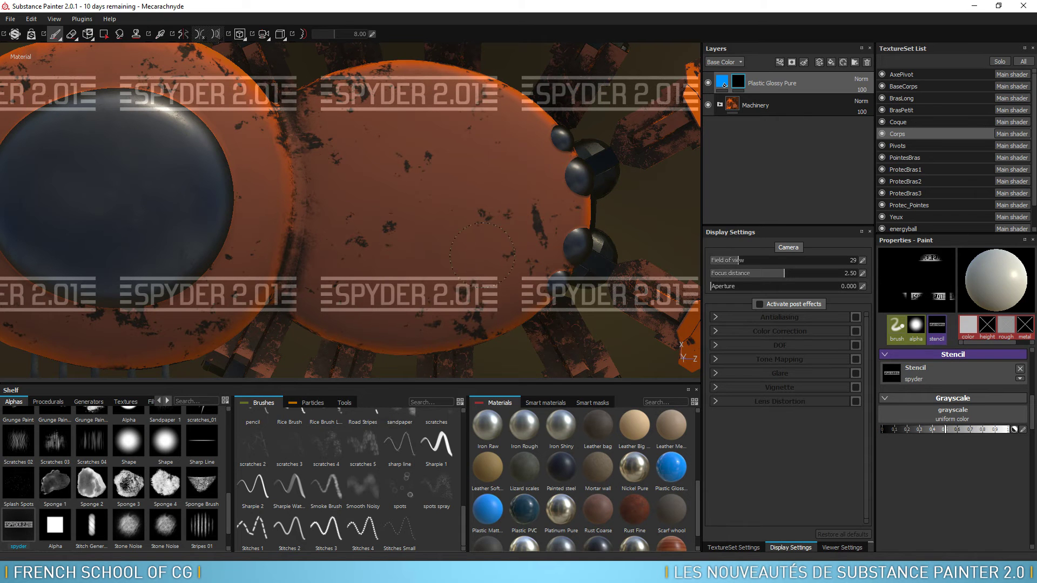
# Rotate, move and scale the SPYDER 2.01 stencil so it lies level across the rear body.
pyautogui.press('s')
pyautogui.moveTo(372, 253)
pyautogui.mouseDown()
pyautogui.moveTo(382, 255)
pyautogui.moveTo(370, 252)
pyautogui.mouseUp()
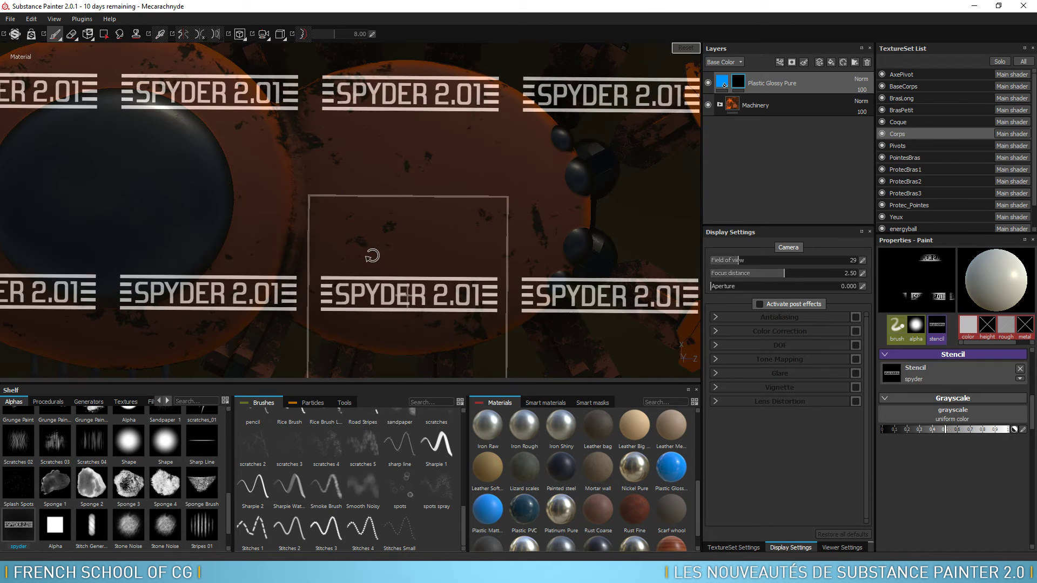
pyautogui.moveTo(372, 254); pyautogui.dragTo(407, 240, button='middle')
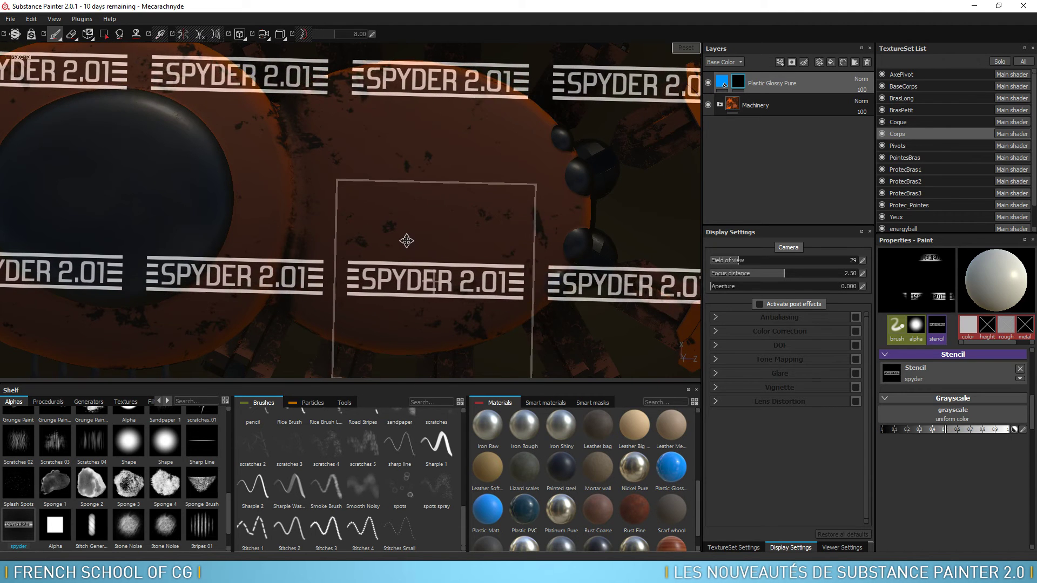
pyautogui.moveTo(398, 233)
pyautogui.mouseDown(button='right')
pyautogui.moveTo(404, 264)
pyautogui.moveTo(405, 229)
pyautogui.mouseUp(button='right')
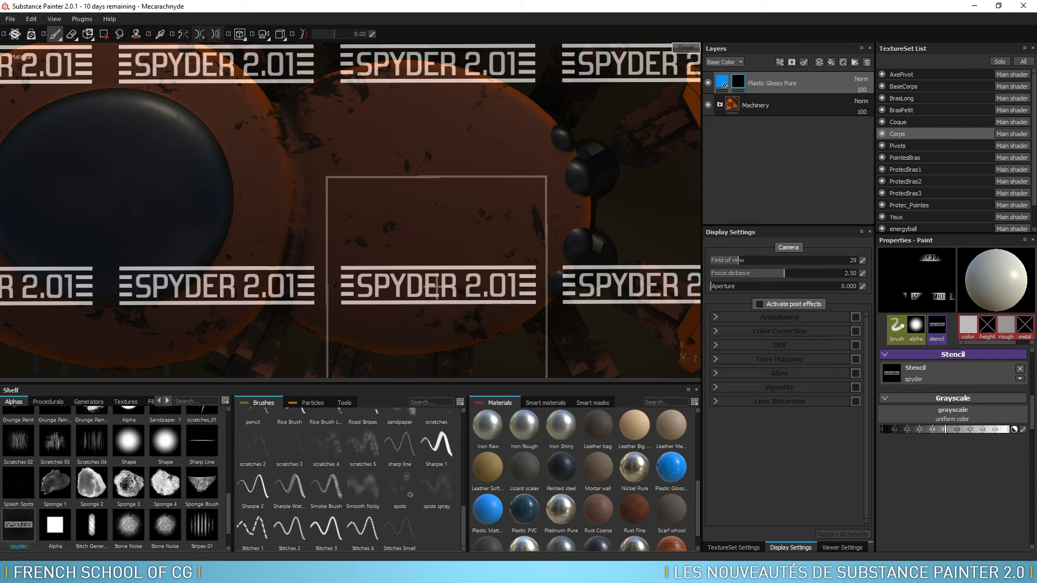
pyautogui.moveTo(439, 231); pyautogui.dragTo(434, 227)
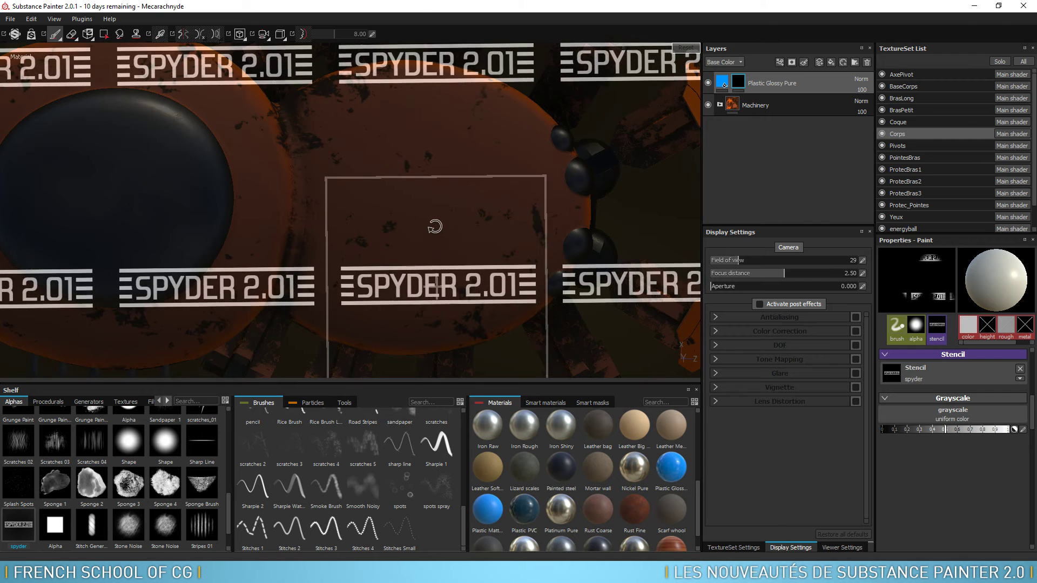
pyautogui.moveTo(439, 243); pyautogui.dragTo(424, 254, button='middle')
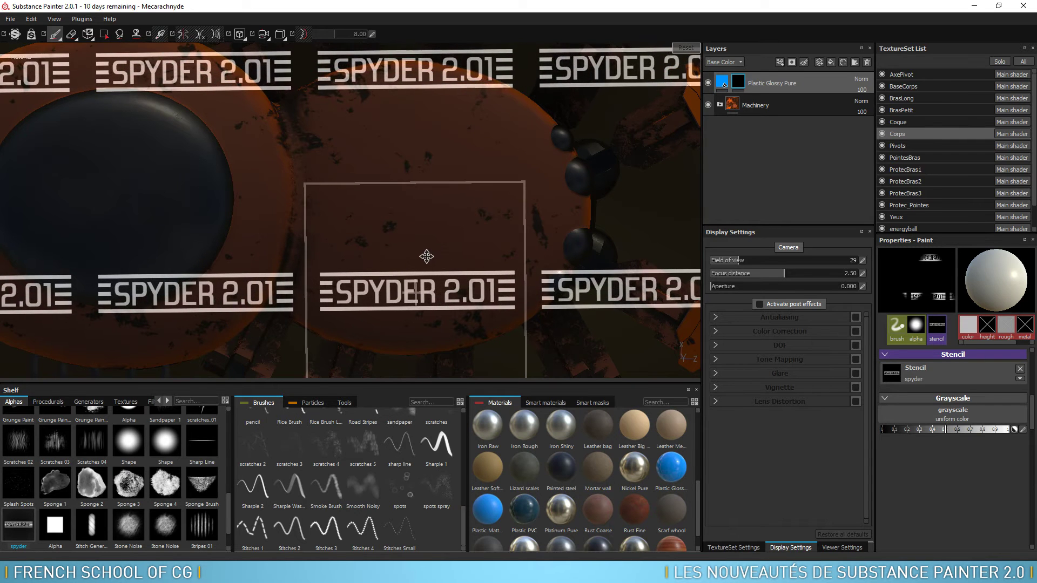
pyautogui.moveTo(424, 255); pyautogui.dragTo(432, 243)
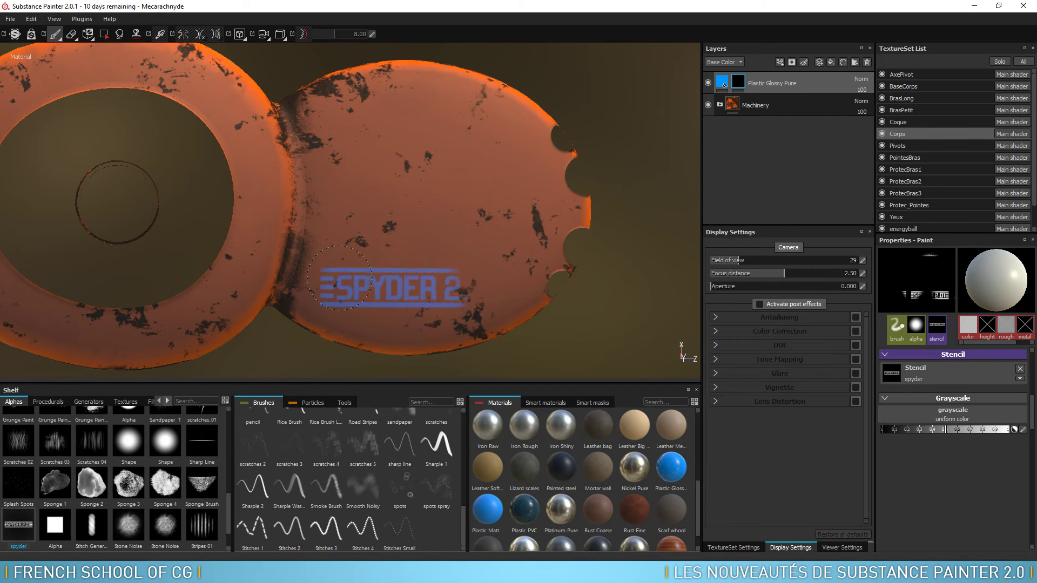
# Paint the remaining '.0' of the SPYDER 2.01 lettering through the stencil onto the body.
pyautogui.moveTo(353, 311); pyautogui.dragTo(495, 288)
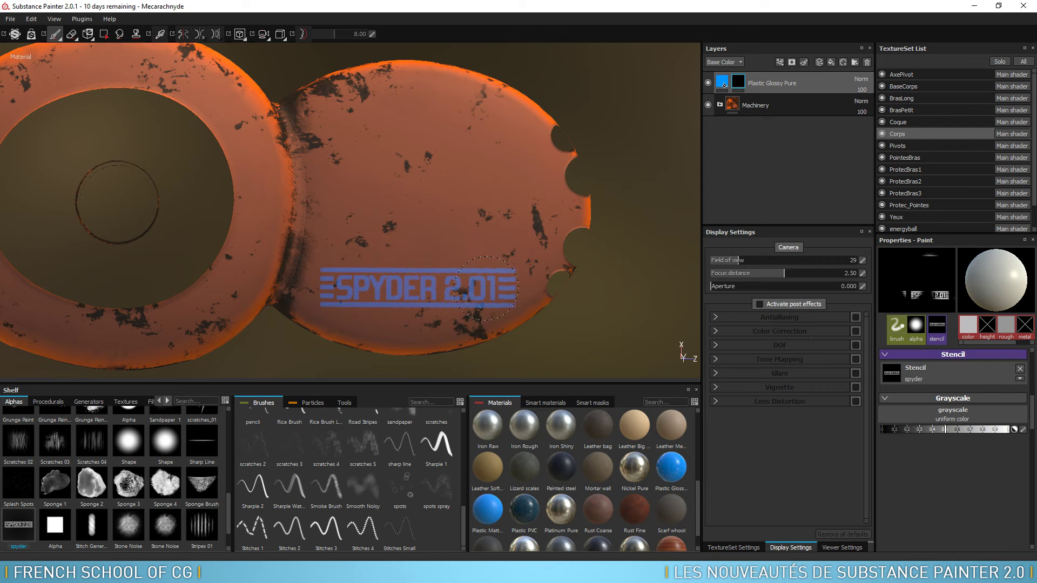
pyautogui.press('s')
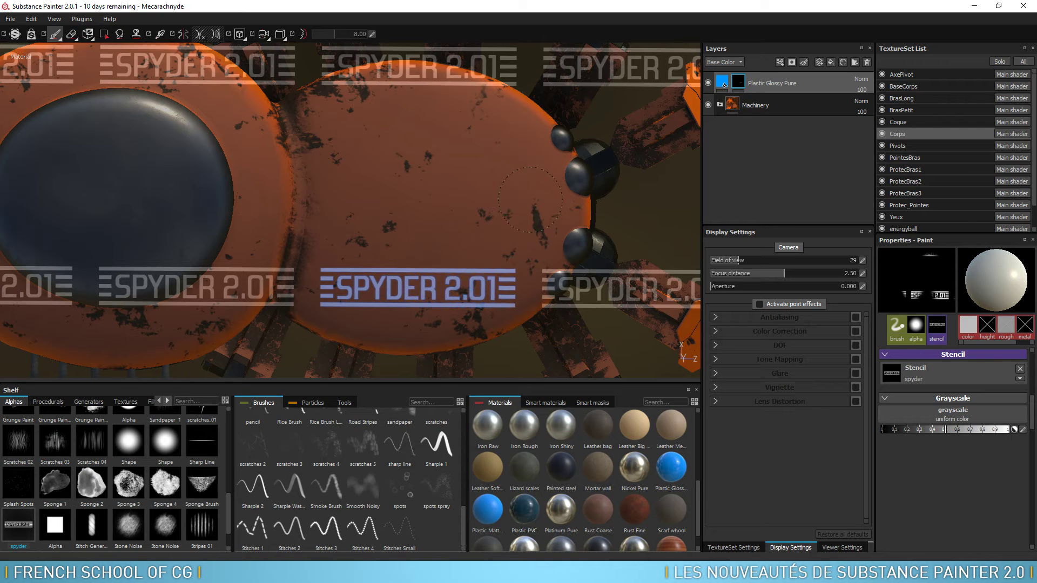
# Clear the SPYDER stencil from the brush and orbit around to inspect the painted logo.
pyautogui.click(1020, 369)
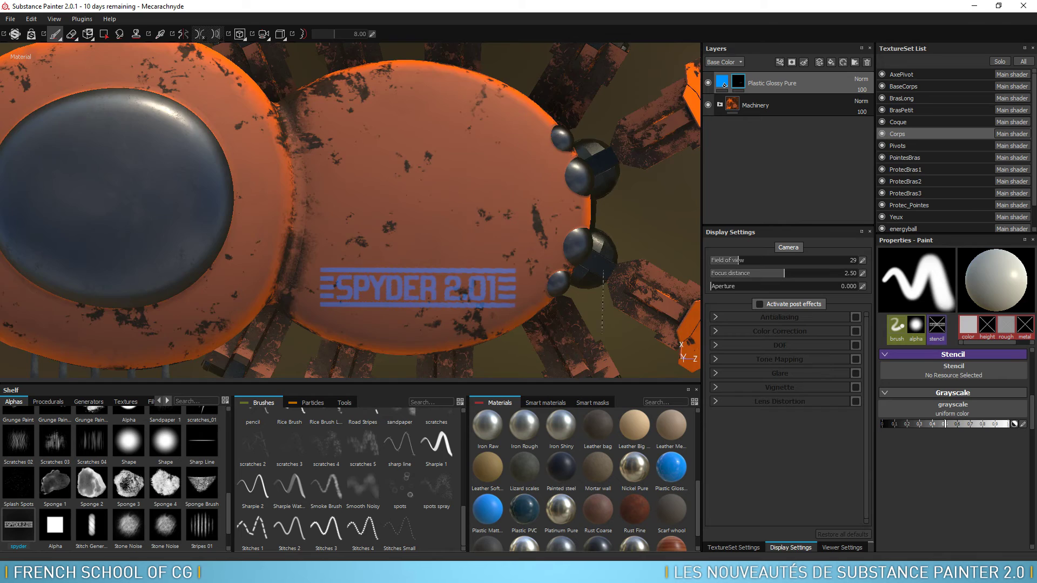
pyautogui.keyDown('alt'); pyautogui.moveTo(545, 162); pyautogui.dragTo(501, 197); pyautogui.keyUp('alt')
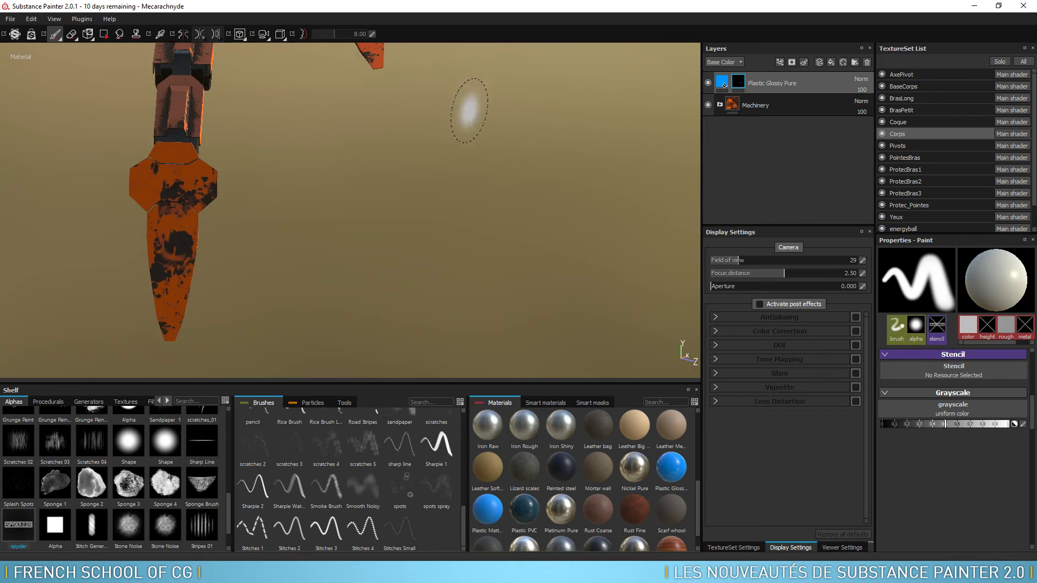
pyautogui.keyDown('alt'); pyautogui.moveTo(470, 108); pyautogui.dragTo(566, 324); pyautogui.keyUp('alt')
pyautogui.moveTo(480, 112)
pyautogui.keyDown('alt'); pyautogui.mouseDown()
pyautogui.moveTo(540, 143)
pyautogui.moveTo(335, 128)
pyautogui.moveTo(420, 57)
pyautogui.moveTo(328, 310)
pyautogui.mouseUp(); pyautogui.keyUp('alt')
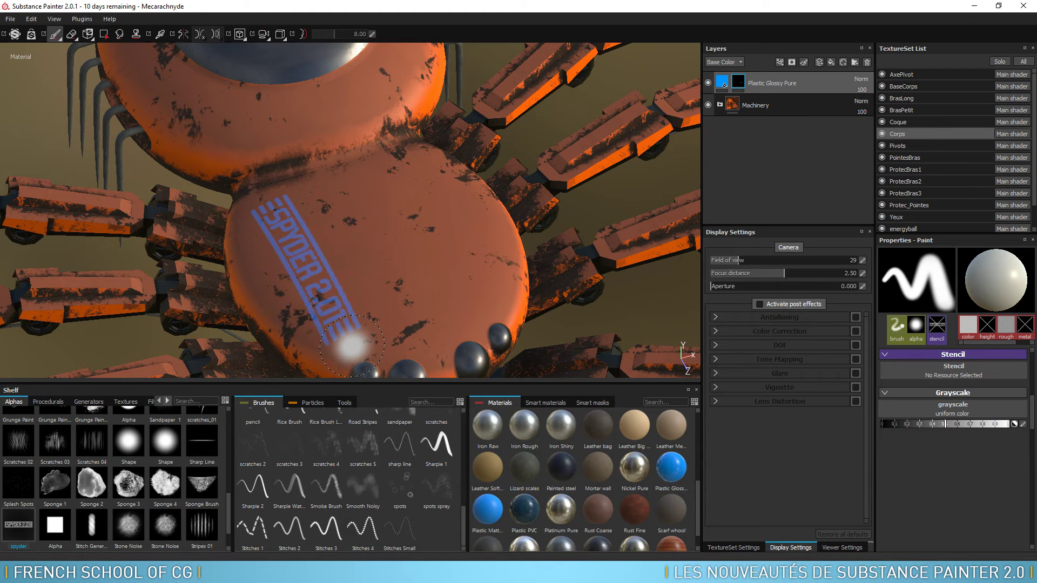
# With the Clone tool, set the SPYDER logo as source and paint a first copy on the body.
pyautogui.click(135, 34)
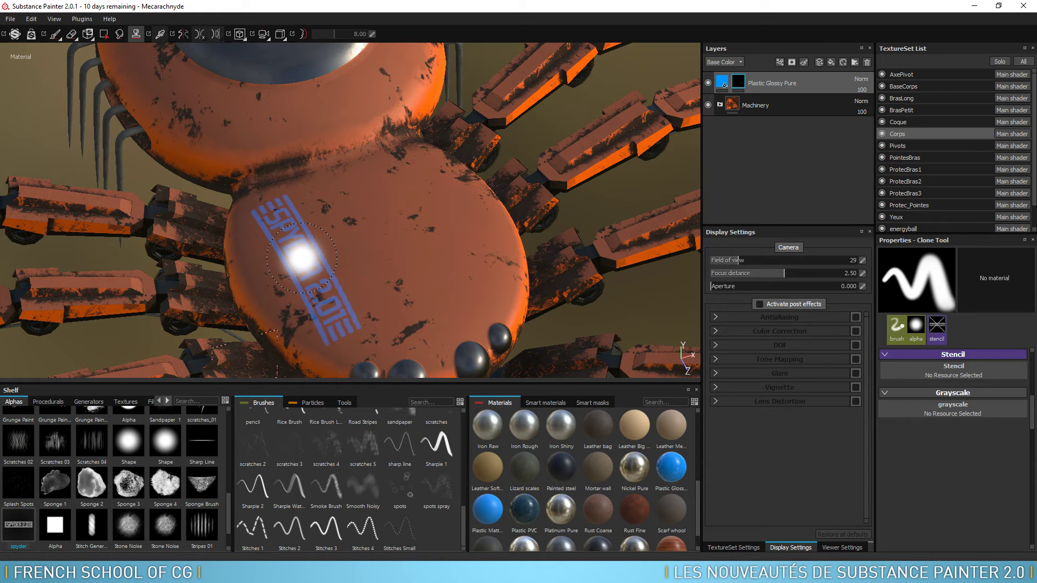
pyautogui.press('v')
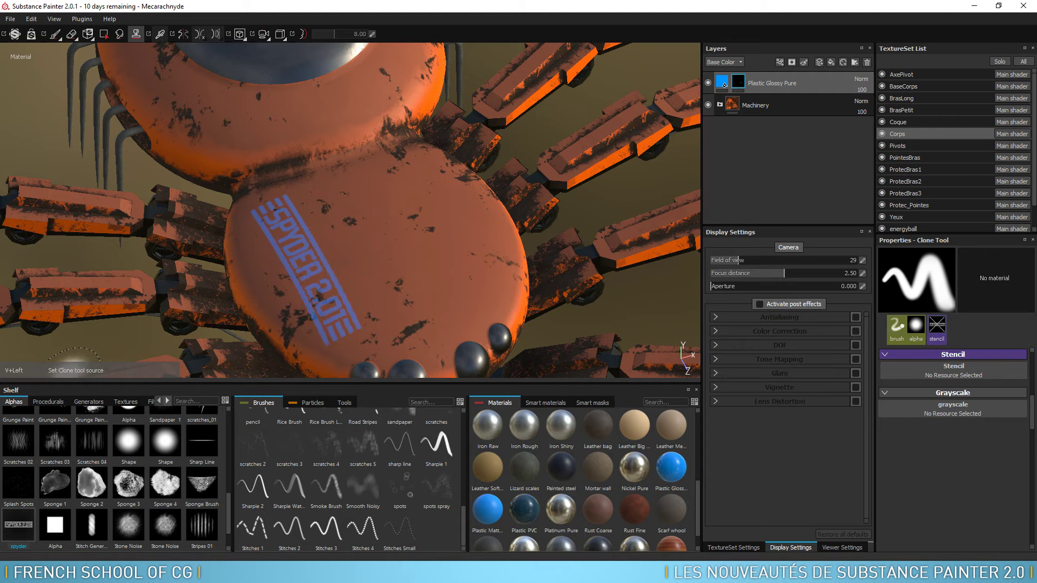
pyautogui.click(302, 258)
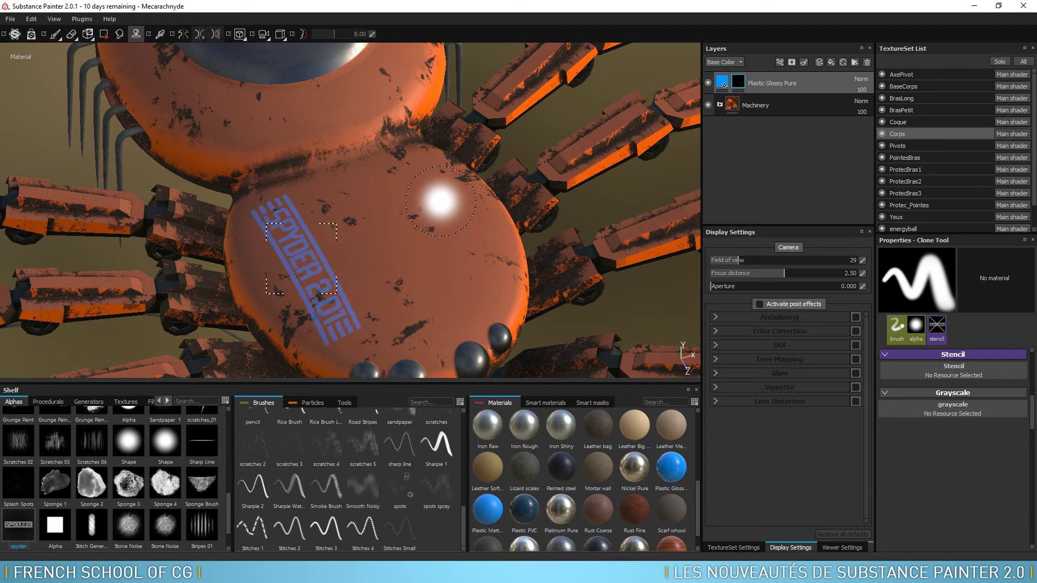
pyautogui.hotkey('alt', 'q')
pyautogui.moveTo(440, 204)
pyautogui.mouseDown()
pyautogui.moveTo(482, 260)
pyautogui.moveTo(393, 141)
pyautogui.mouseUp()
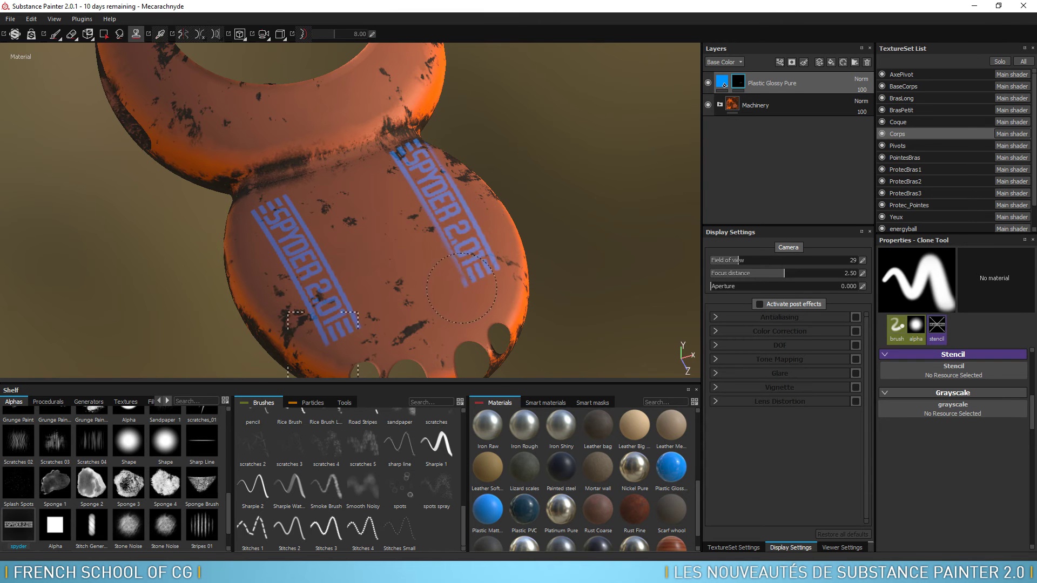
# Reframe the body top-down, reset the clone source and paint a vertical logo copy on its right side.
pyautogui.moveTo(532, 223)
pyautogui.keyDown('alt'); pyautogui.mouseDown()
pyautogui.moveTo(516, 314)
pyautogui.moveTo(509, 300)
pyautogui.moveTo(519, 307)
pyautogui.moveTo(613, 208)
pyautogui.moveTo(504, 254)
pyautogui.mouseUp(); pyautogui.keyUp('alt')
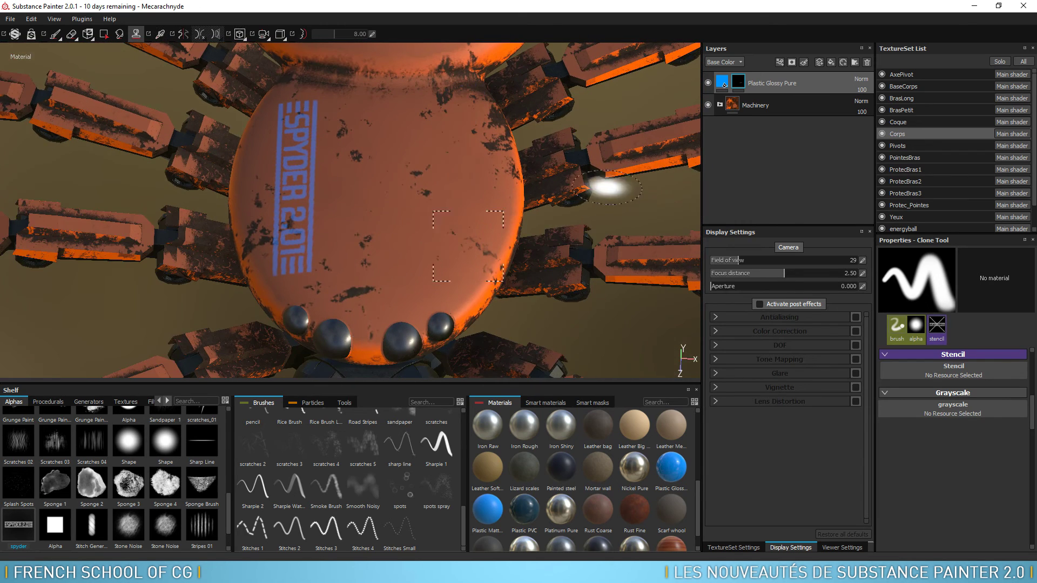
pyautogui.hotkey('alt', 'q')
pyautogui.hotkey('alt', 'q')
pyautogui.moveTo(613, 208)
pyautogui.keyDown('alt'); pyautogui.mouseDown()
pyautogui.moveTo(624, 272)
pyautogui.moveTo(621, 265)
pyautogui.mouseUp(); pyautogui.keyUp('alt')
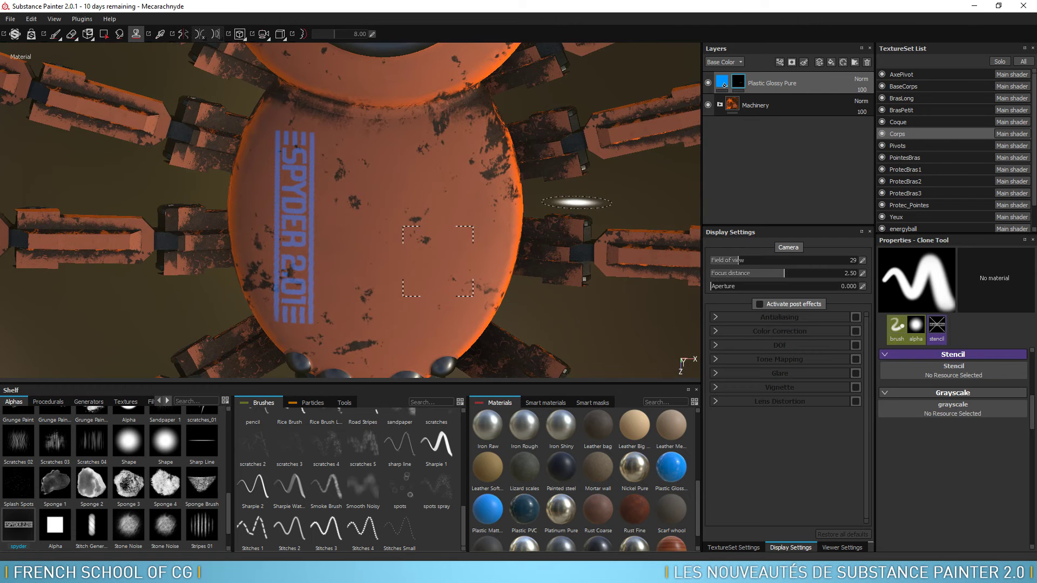
pyautogui.keyDown('alt'); pyautogui.moveTo(576, 202); pyautogui.dragTo(625, 192, button='middle'); pyautogui.keyUp('alt')
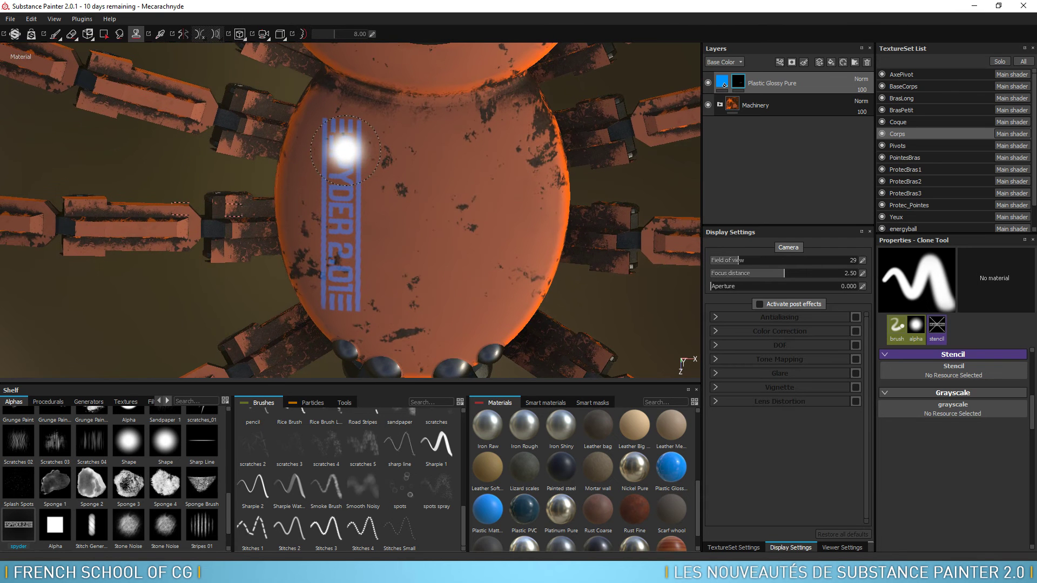
pyautogui.click(343, 147)
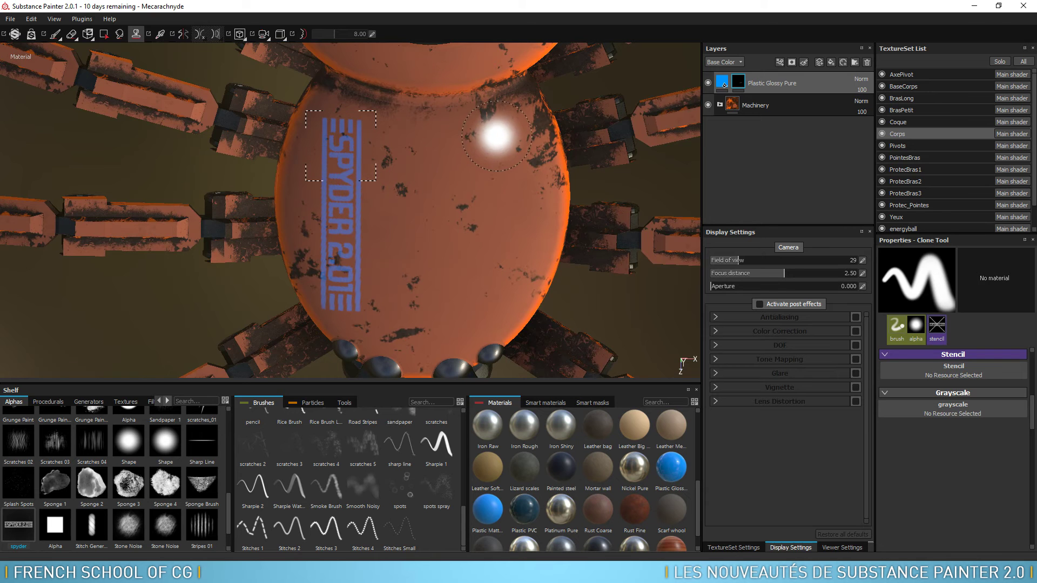
pyautogui.moveTo(495, 136)
pyautogui.mouseDown()
pyautogui.moveTo(499, 240)
pyautogui.moveTo(513, 111)
pyautogui.mouseUp()
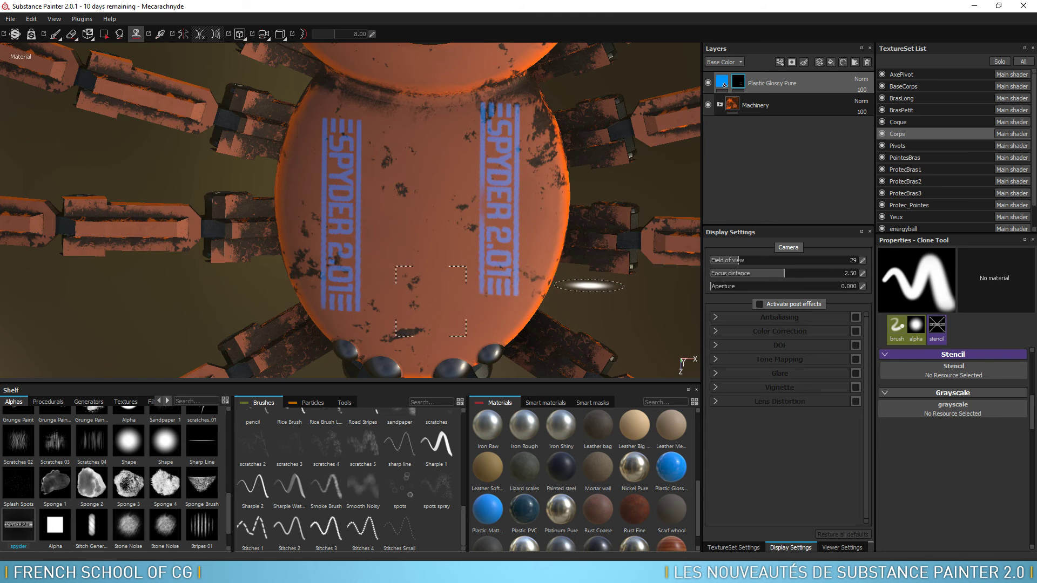
# Orbit to check the cloned copy, then undo it.
pyautogui.hotkey('alt', 'q')
pyautogui.hotkey('alt', 'q')
pyautogui.moveTo(475, 300)
pyautogui.keyDown('alt'); pyautogui.mouseDown()
pyautogui.moveTo(432, 224)
pyautogui.moveTo(542, 218)
pyautogui.mouseUp(); pyautogui.keyUp('alt')
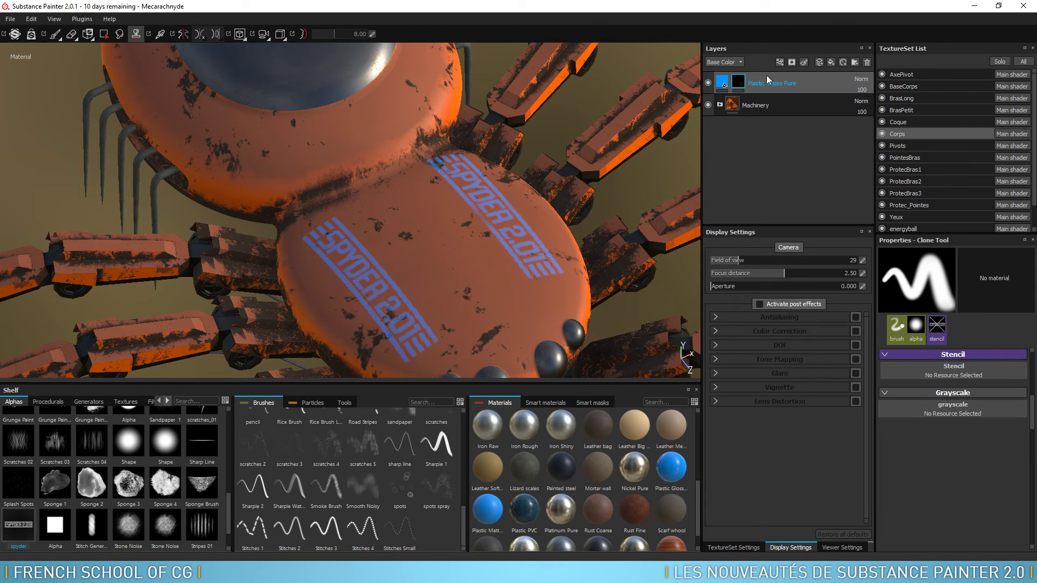
pyautogui.moveTo(737, 82)
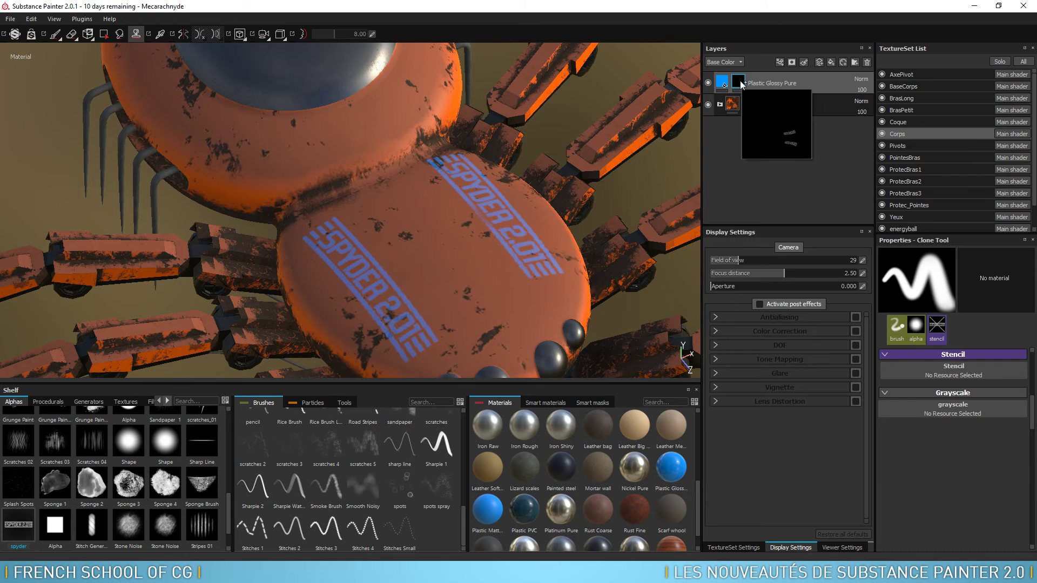
pyautogui.hotkey('ctrl', 'z')
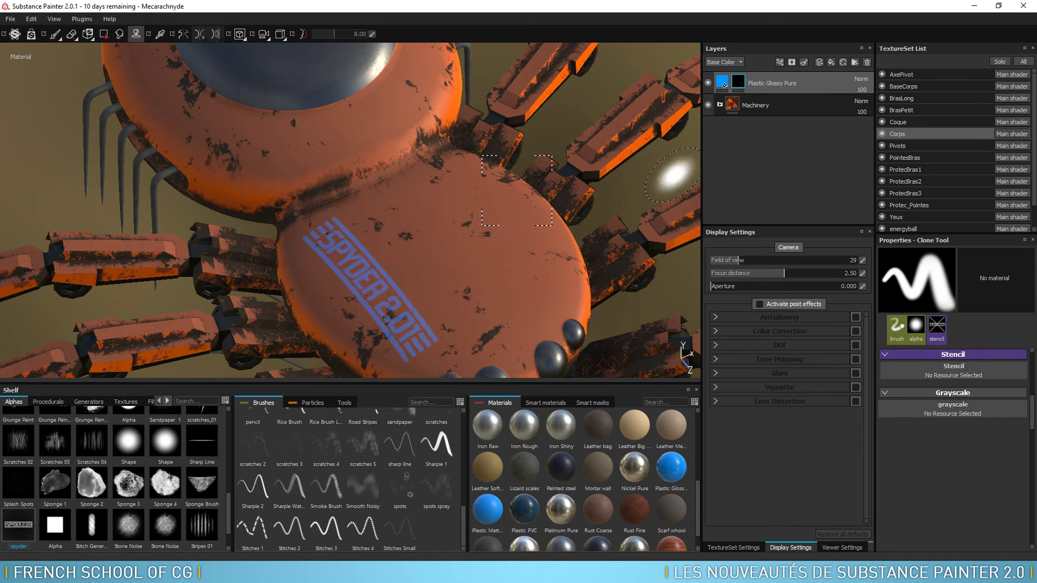
# Add a new layer named clone and set its blend mode to Passthrough.
pyautogui.click(819, 63)
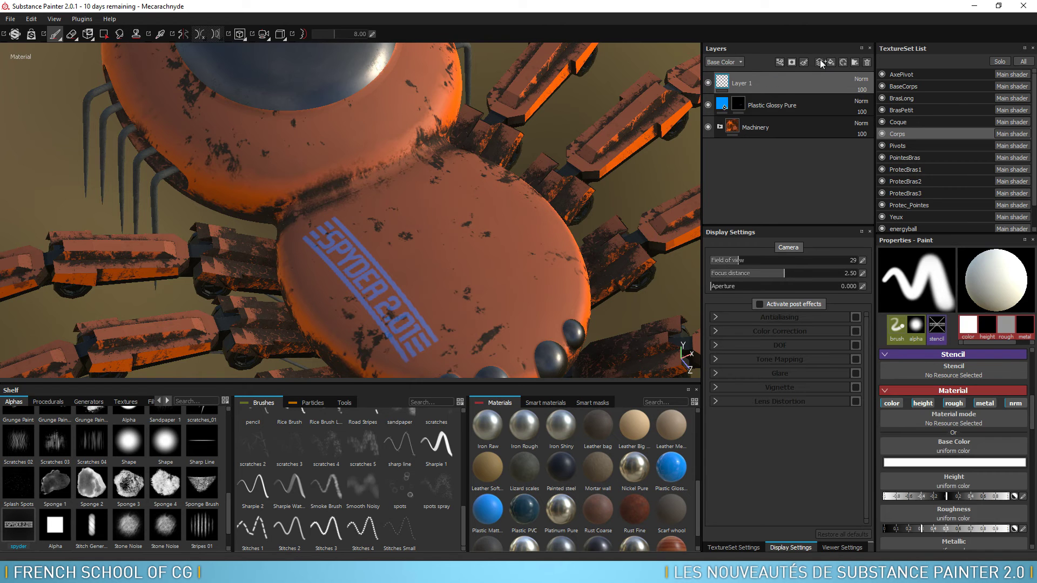
pyautogui.doubleClick(744, 83)
pyautogui.write('deca')
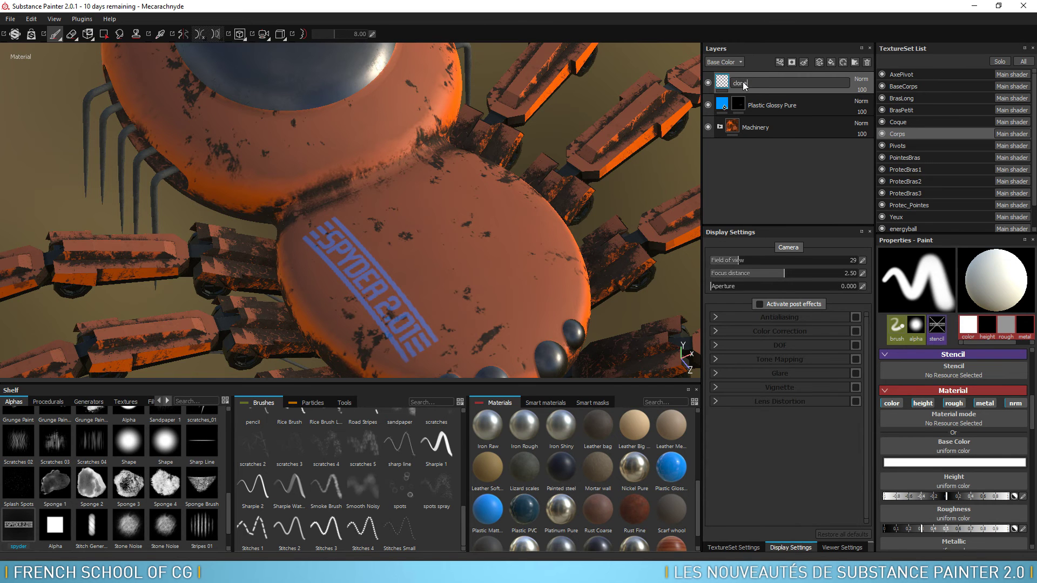
pyautogui.write('on')
pyautogui.press('Return')
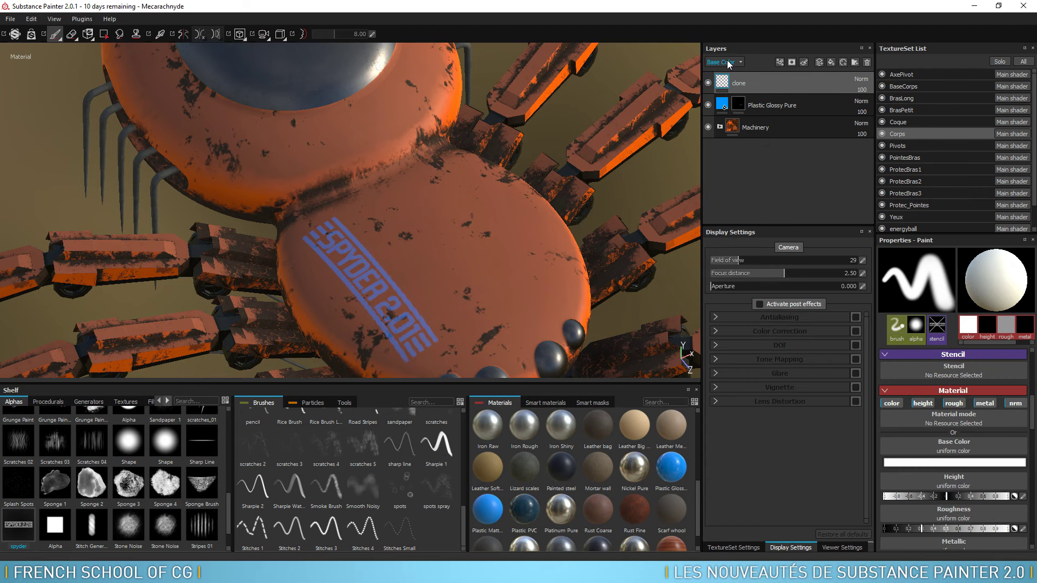
pyautogui.click(860, 79)
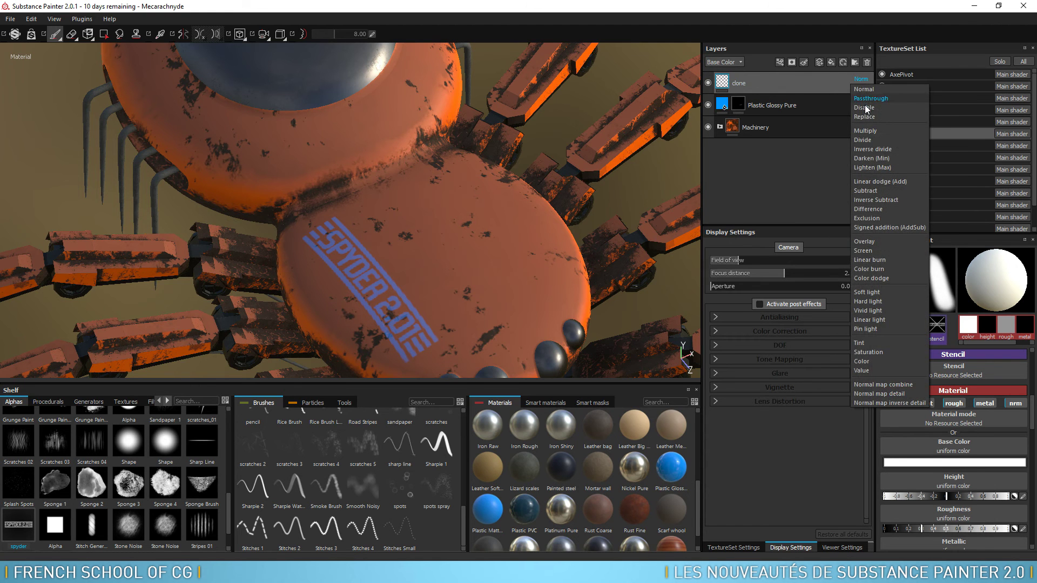
pyautogui.click(869, 101)
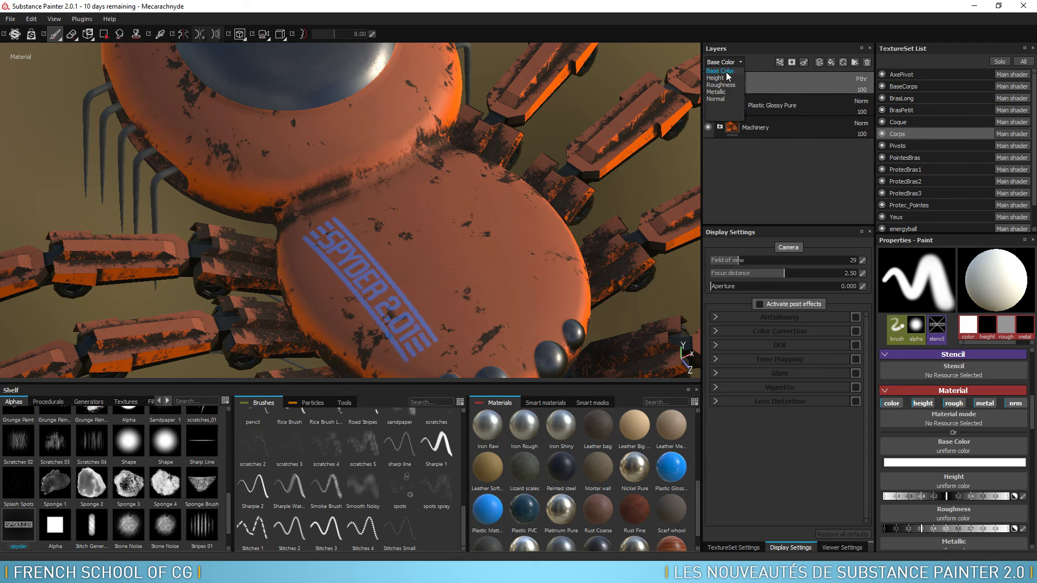
# Set the clone layer to Passthrough on the Height, Roughness and other channels.
pyautogui.click(861, 101)
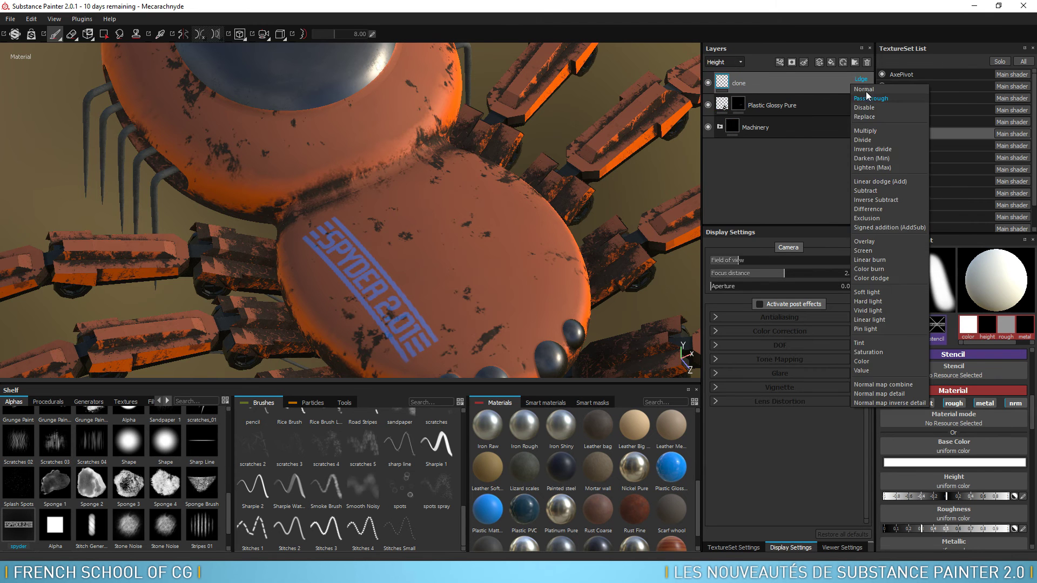
pyautogui.click(723, 63)
pyautogui.click(721, 92)
pyautogui.click(863, 80)
pyautogui.click(864, 102)
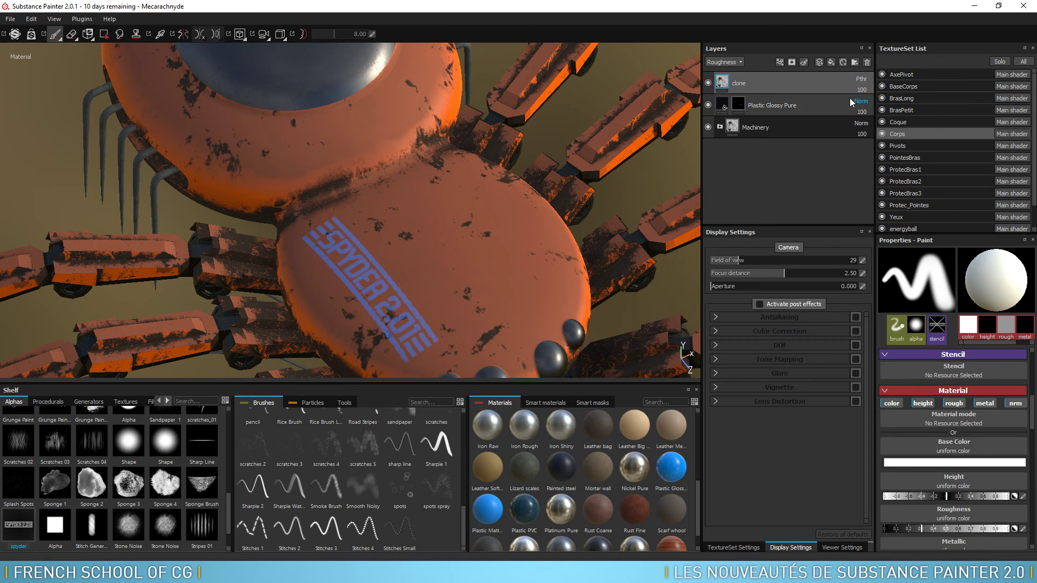
pyautogui.click(741, 63)
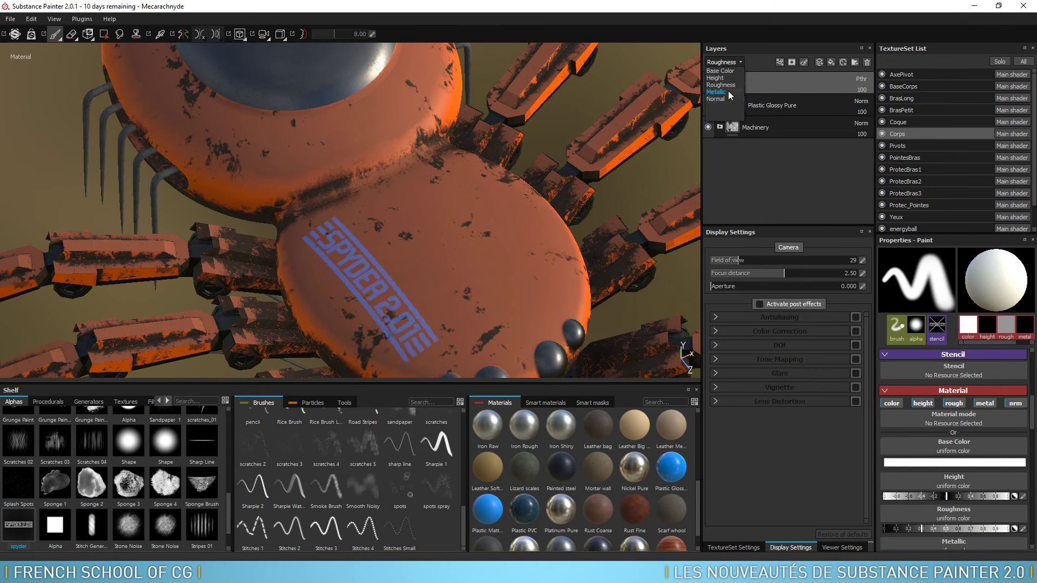
pyautogui.click(728, 93)
pyautogui.click(861, 79)
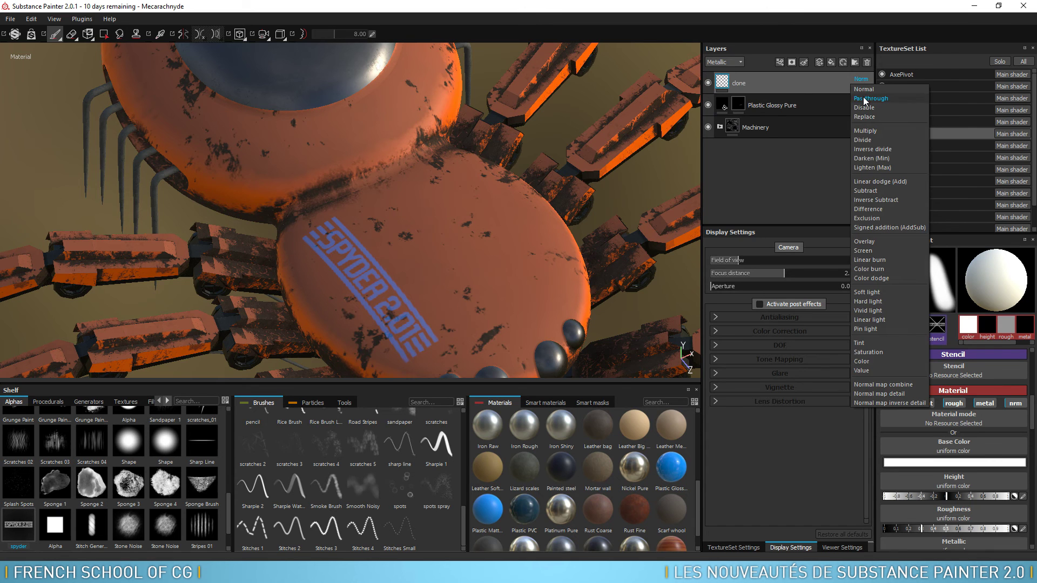
pyautogui.click(866, 98)
# Check the clone layer's Passthrough on the Normal channel, then show the Base Color channel.
pyautogui.click(740, 62)
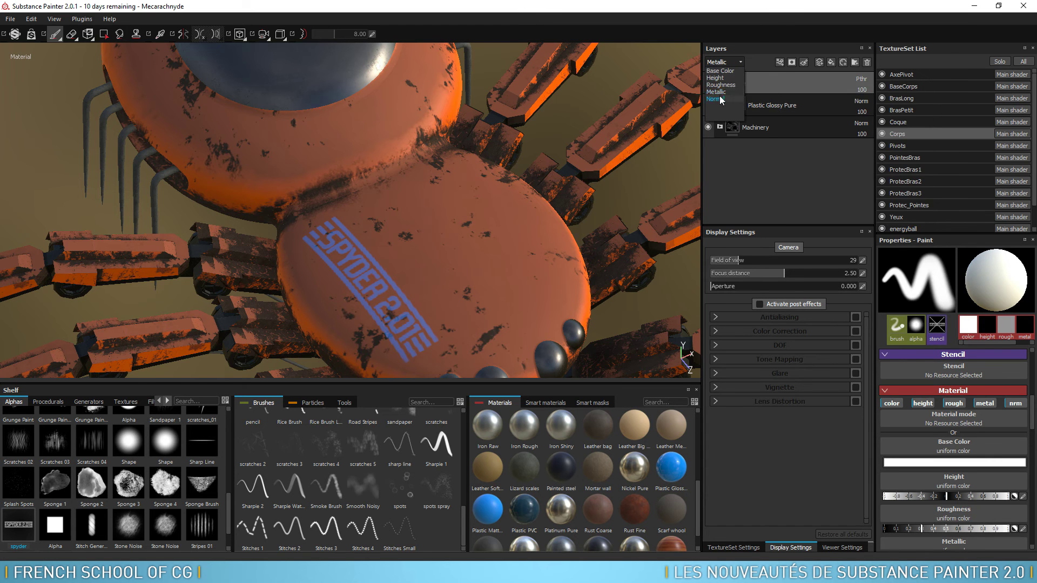
pyautogui.click(721, 100)
pyautogui.click(861, 81)
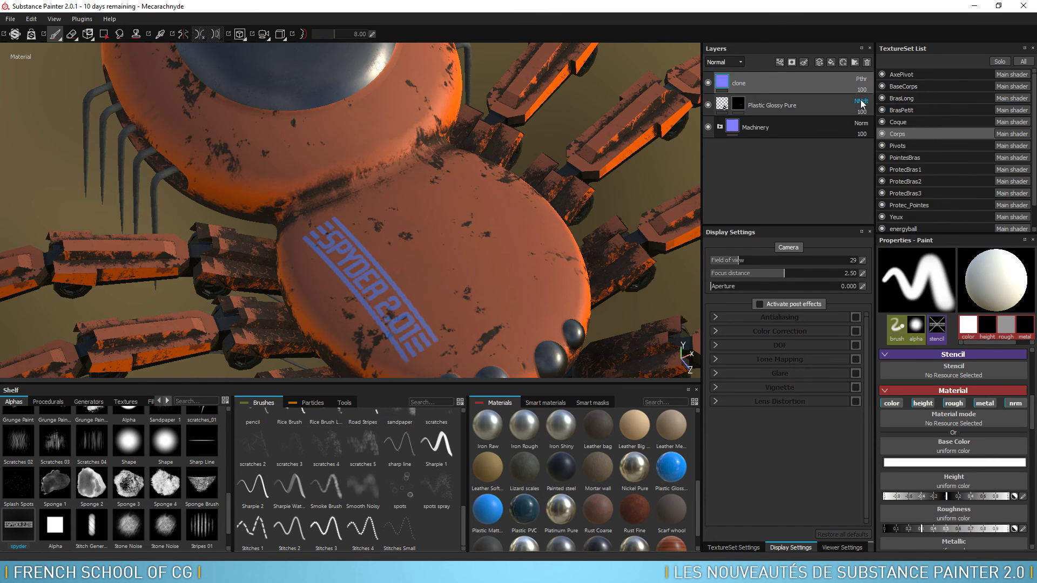
pyautogui.click(737, 62)
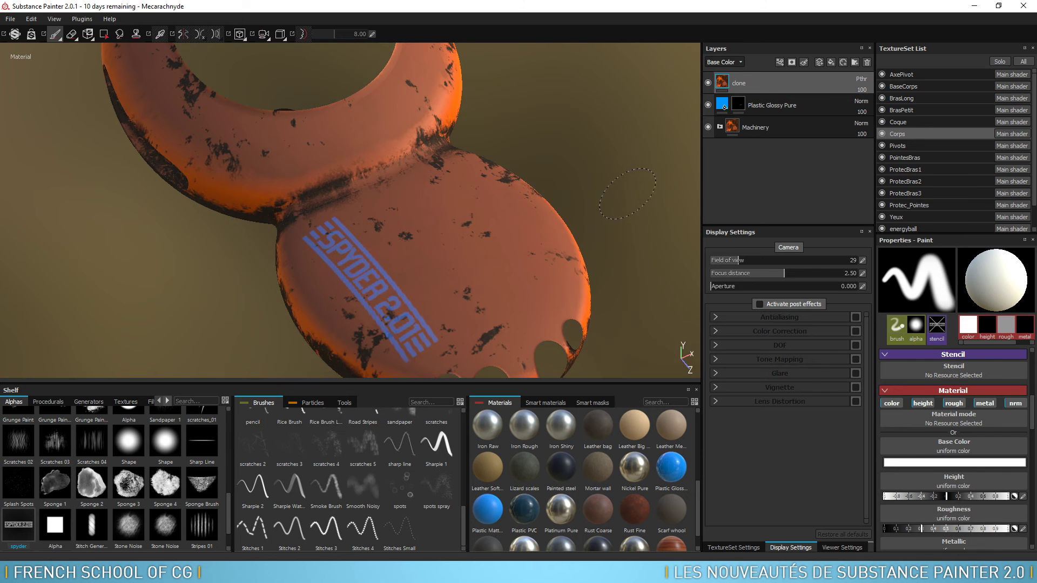
# Orbit over the decal, paint a white trial clone stroke on the body, then undo it.
pyautogui.keyDown('alt'); pyautogui.moveTo(634, 183); pyautogui.dragTo(543, 268); pyautogui.keyUp('alt')
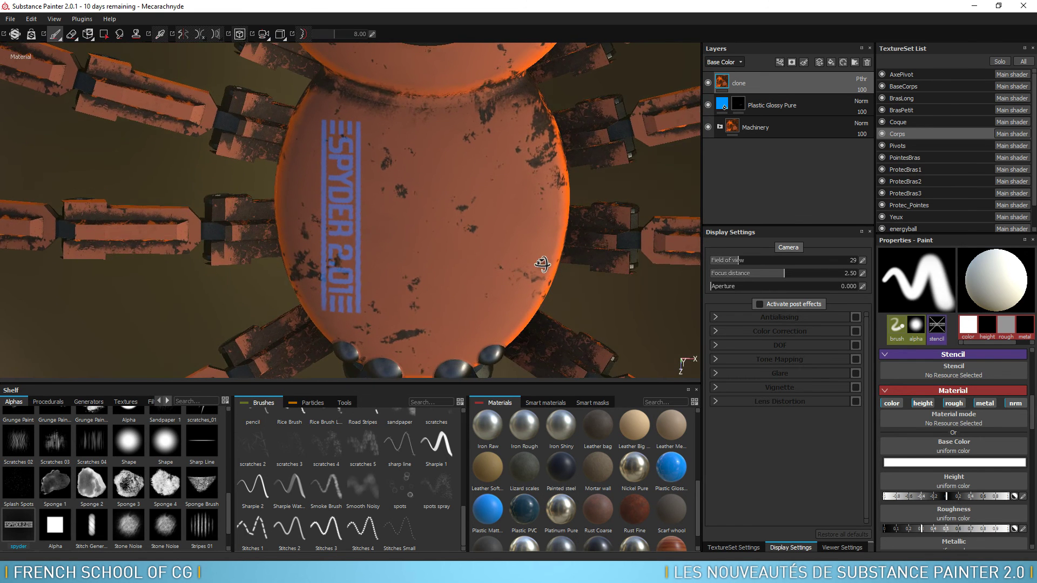
pyautogui.keyDown('alt'); pyautogui.moveTo(543, 268); pyautogui.dragTo(335, 208); pyautogui.keyUp('alt')
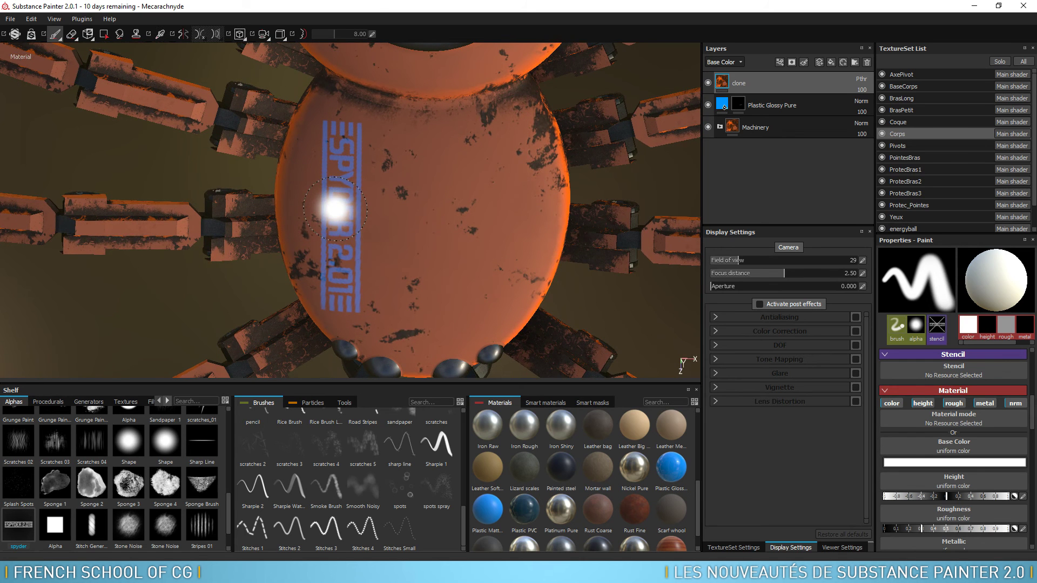
pyautogui.press('v')
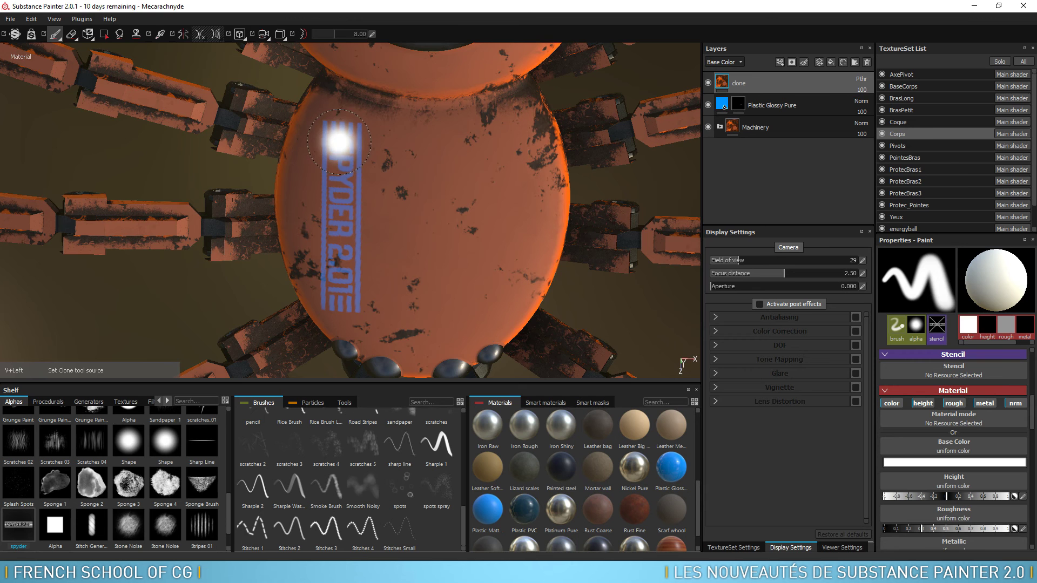
pyautogui.hotkey('alt', 'q')
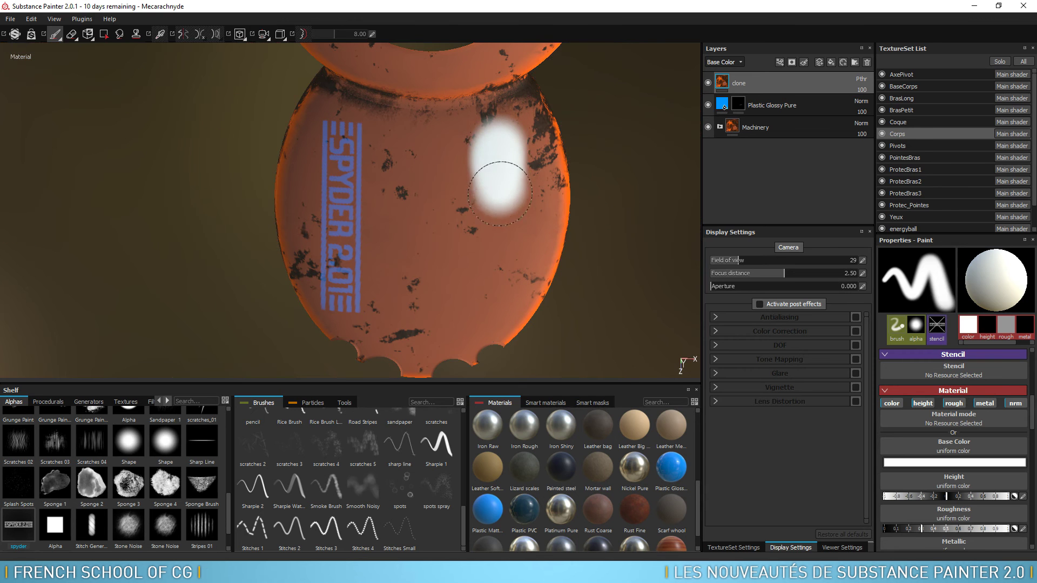
pyautogui.moveTo(499, 193); pyautogui.dragTo(511, 160)
pyautogui.hotkey('alt', 'q')
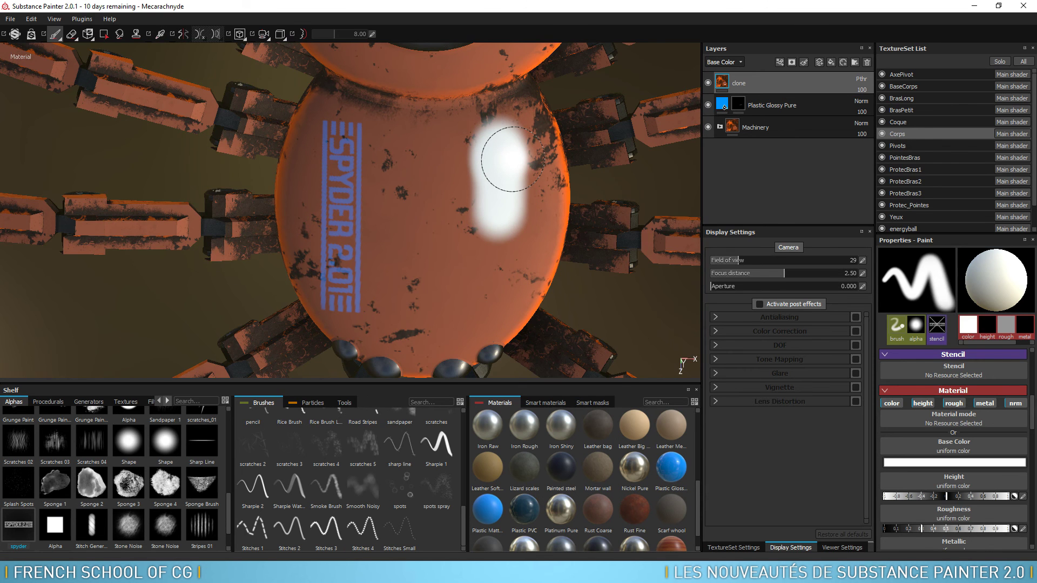
pyautogui.hotkey('ctrl', 'z')
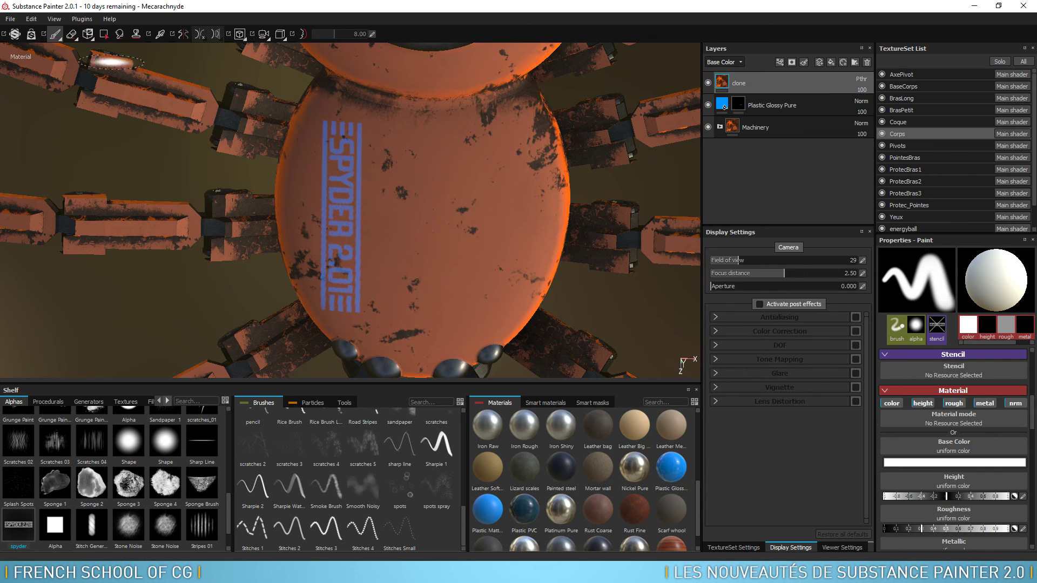
# With the Clone tool, source the SPYDER 2.01 decal and paint a copy down the body's right side.
pyautogui.click(137, 36)
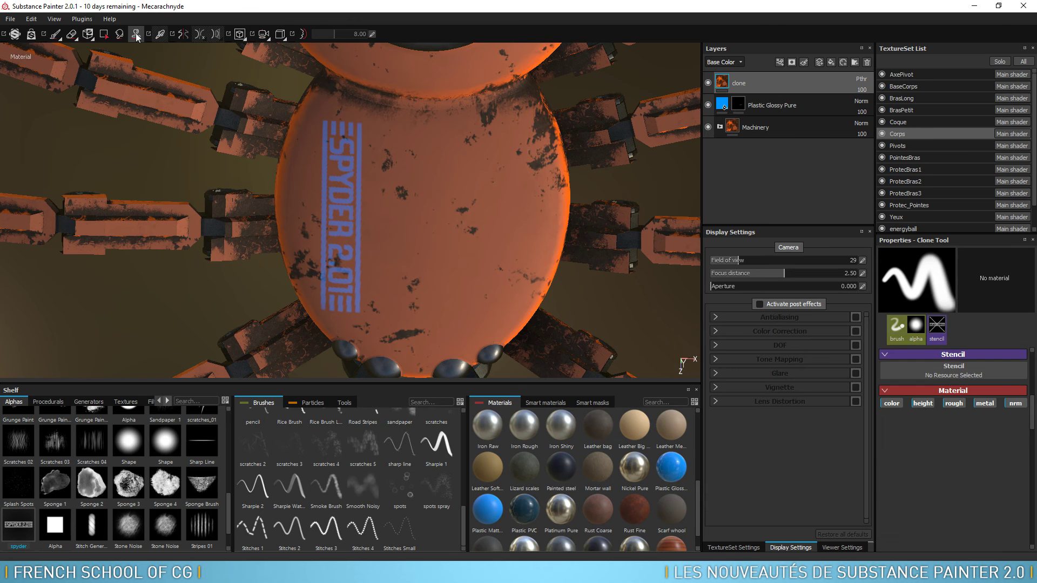
pyautogui.press('alt')
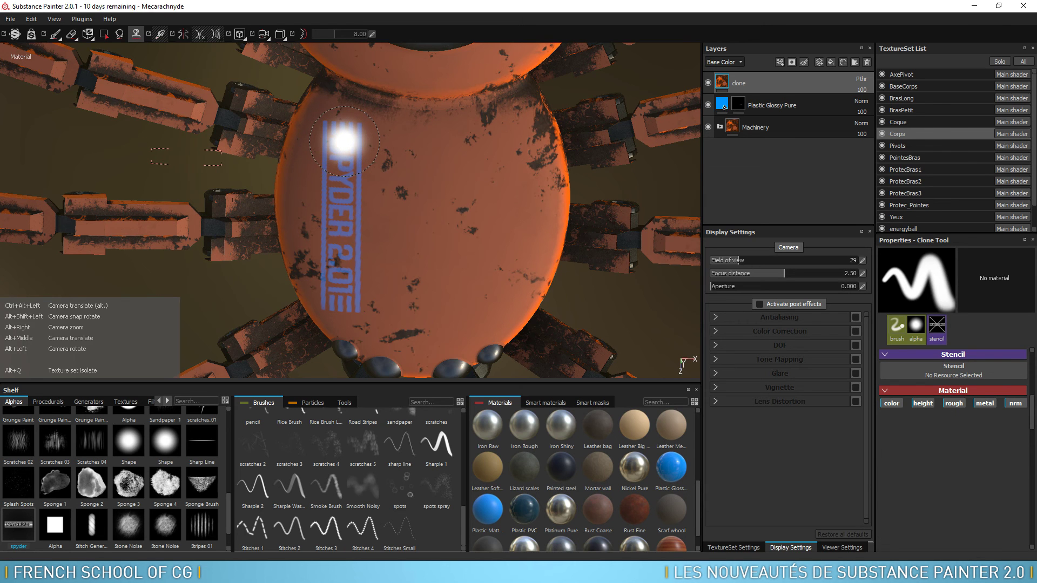
pyautogui.press('v')
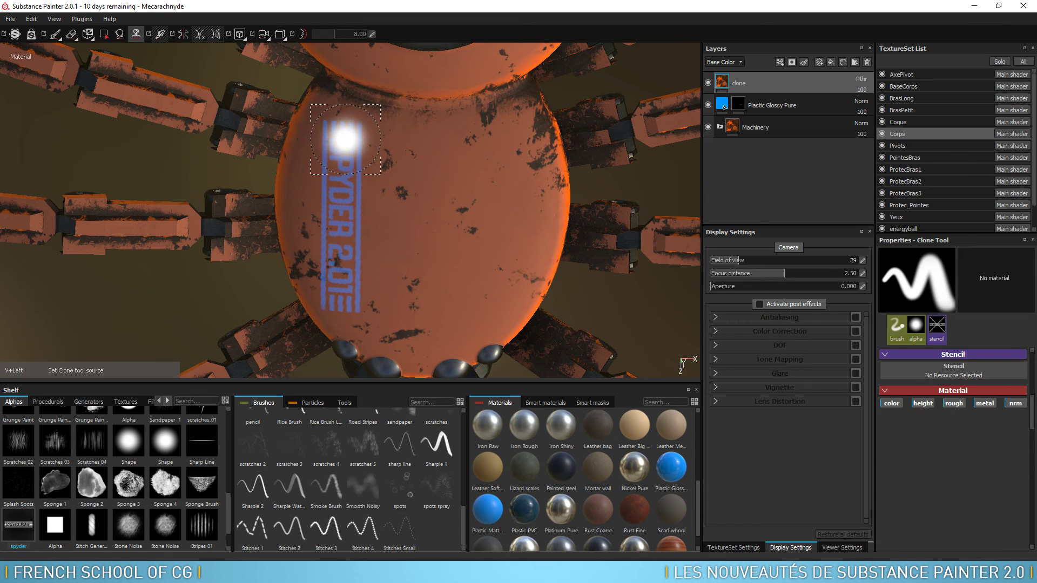
pyautogui.click(340, 144)
pyautogui.moveTo(504, 143)
pyautogui.mouseDown()
pyautogui.moveTo(490, 132)
pyautogui.moveTo(475, 296)
pyautogui.mouseUp()
pyautogui.hotkey('alt', 'q')
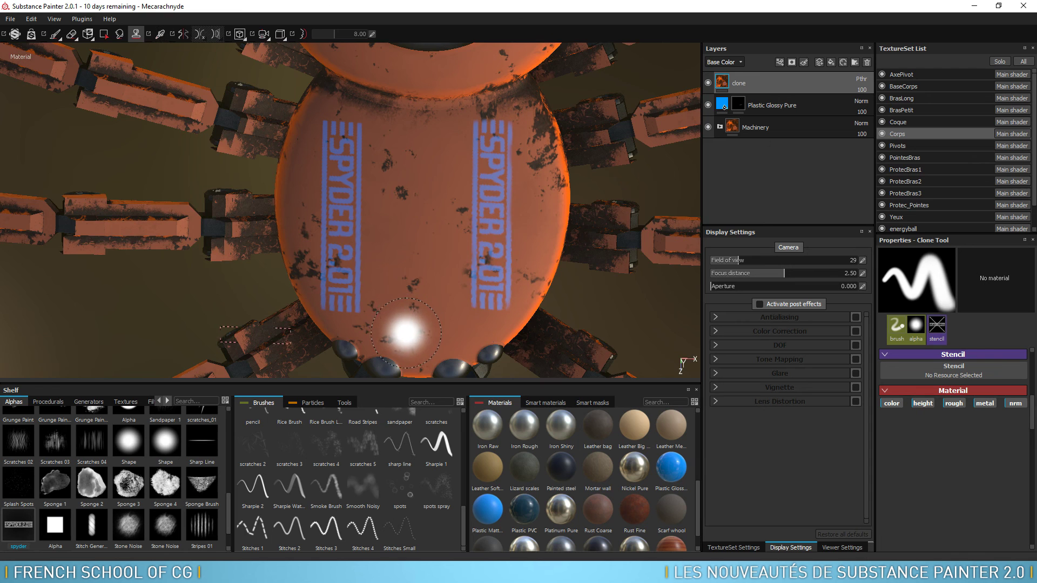
pyautogui.click(408, 335)
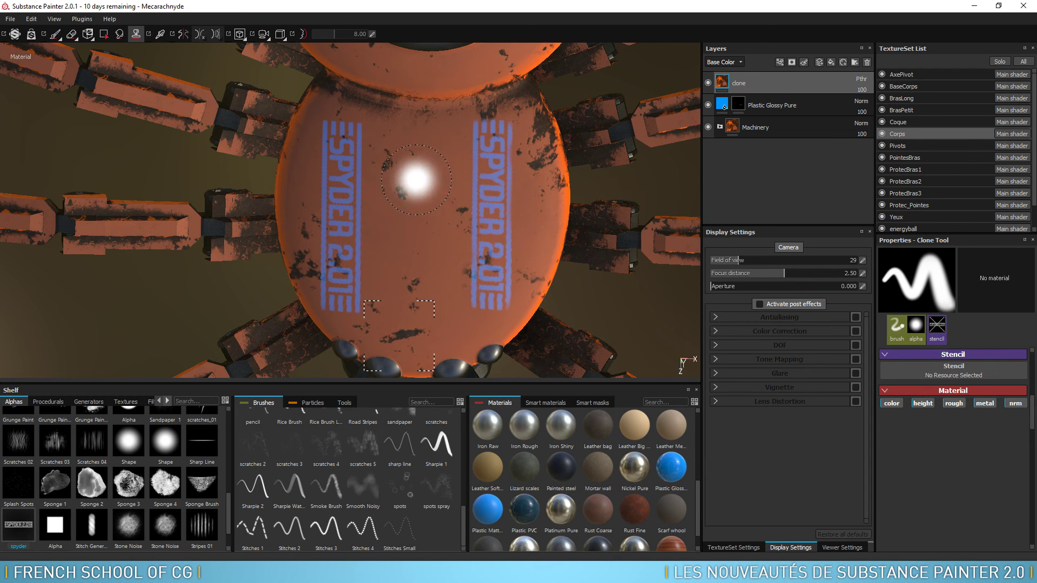
pyautogui.moveTo(427, 178); pyautogui.dragTo(417, 187)
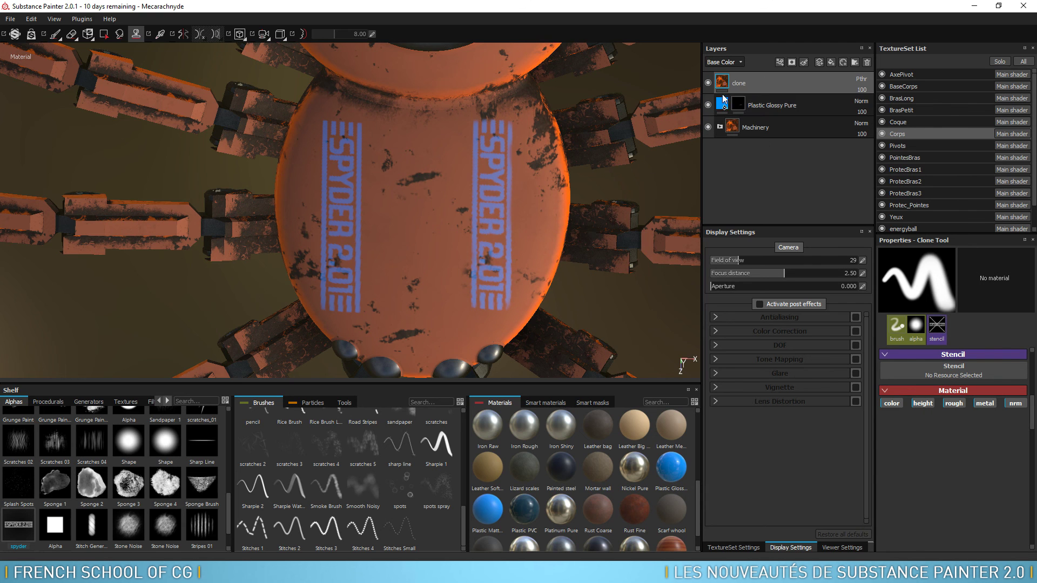
# Make the Plastic Glossy Pure fill's base colour white and enable its roughness channel.
pyautogui.click(724, 105)
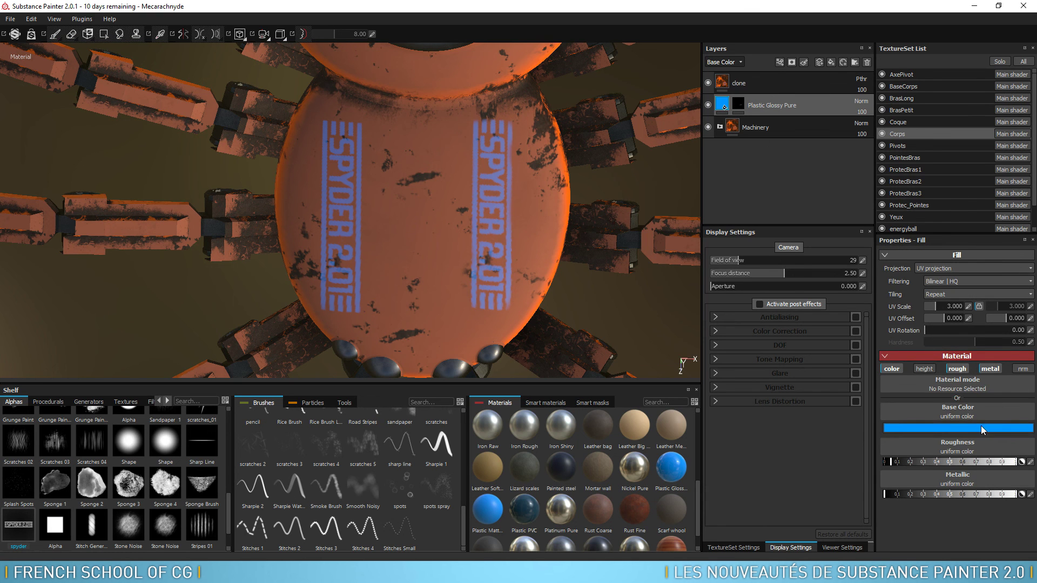
pyautogui.click(982, 428)
pyautogui.moveTo(945, 412)
pyautogui.mouseDown()
pyautogui.moveTo(949, 400)
pyautogui.moveTo(834, 384)
pyautogui.mouseUp()
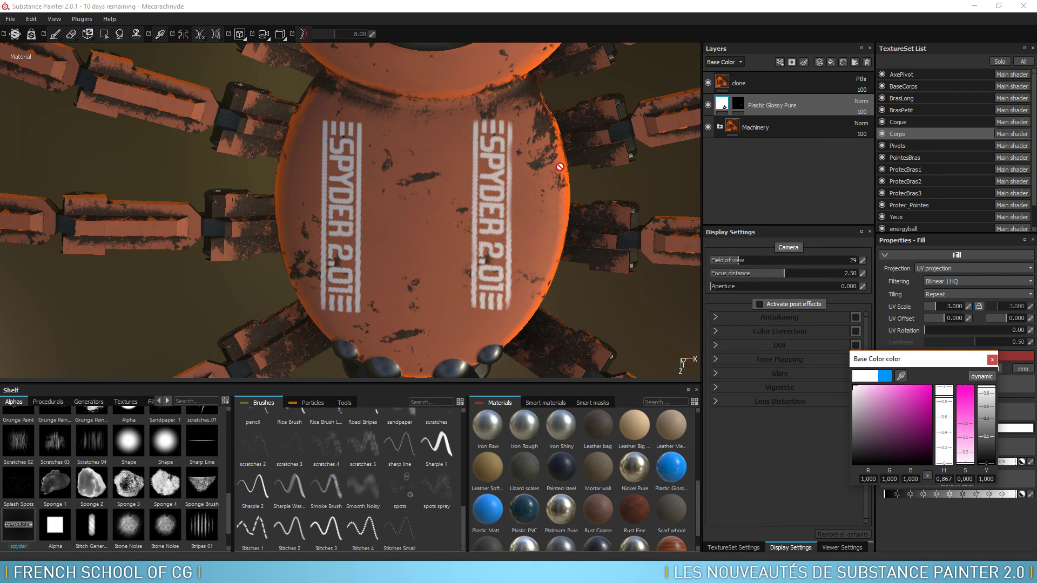
pyautogui.click(721, 138)
pyautogui.click(987, 359)
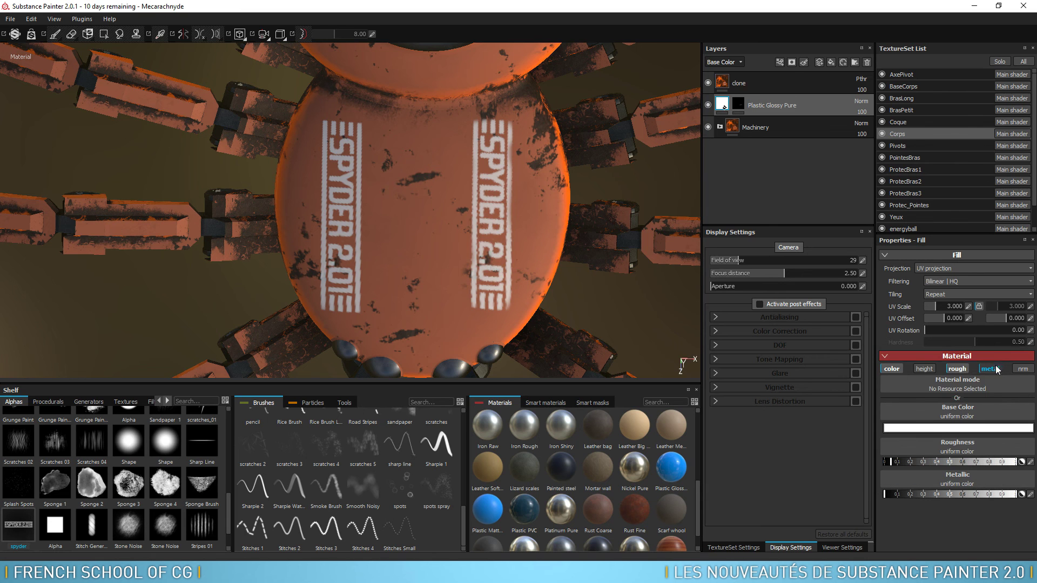
pyautogui.click(956, 371)
pyautogui.moveTo(598, 316)
pyautogui.keyDown('alt'); pyautogui.mouseDown()
pyautogui.moveTo(470, 226)
pyautogui.moveTo(497, 221)
pyautogui.mouseUp(); pyautogui.keyUp('alt')
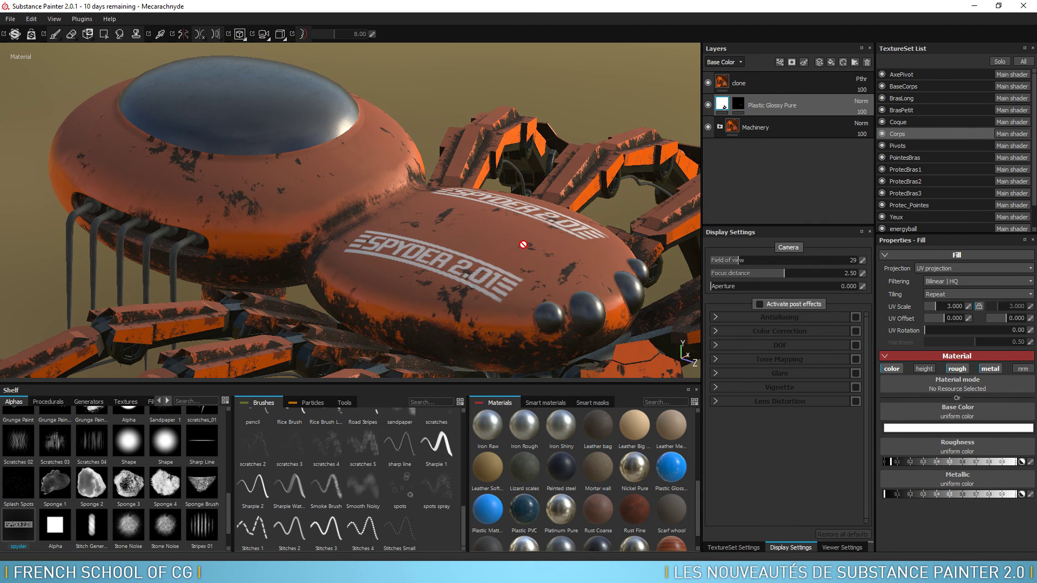